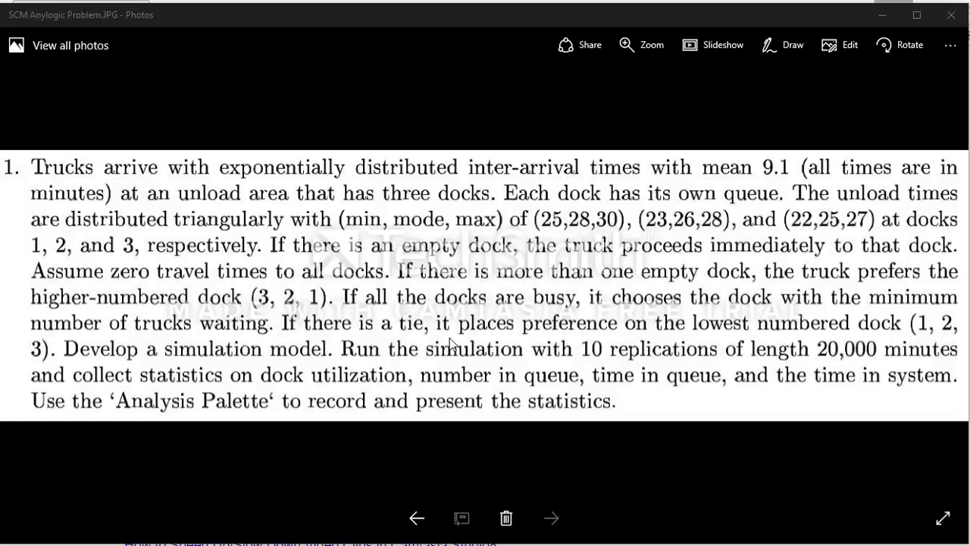
Step: Switch from the problem image to AnyLogic and bring the Main truck-dock process diagram into view
key("alt+Tab")
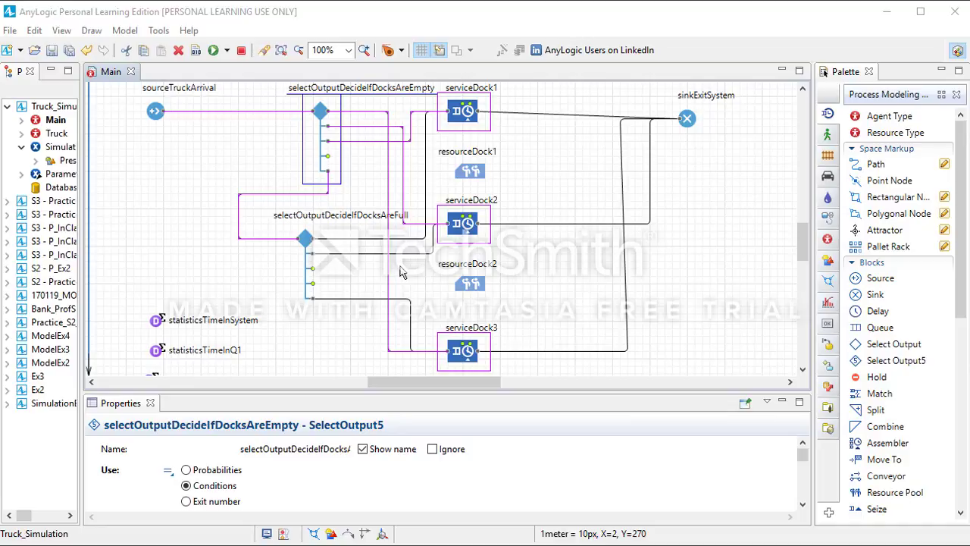
scroll(402, 273, "up", 1)
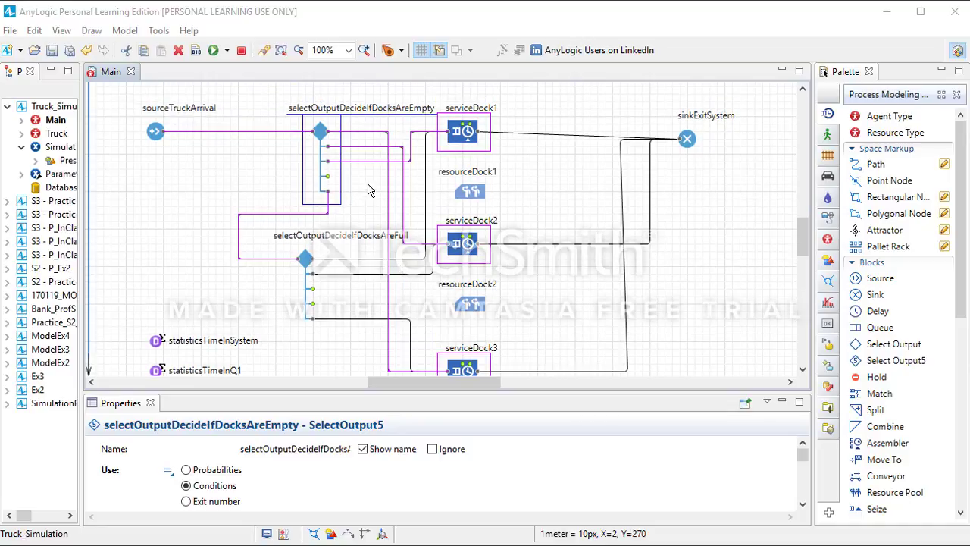
Step: Change selectOutputDecideIfDocksAreEmpty's Condition 2 from serviceDock4 to serviceDock2.delaySize() == 0
left_click(320, 135)
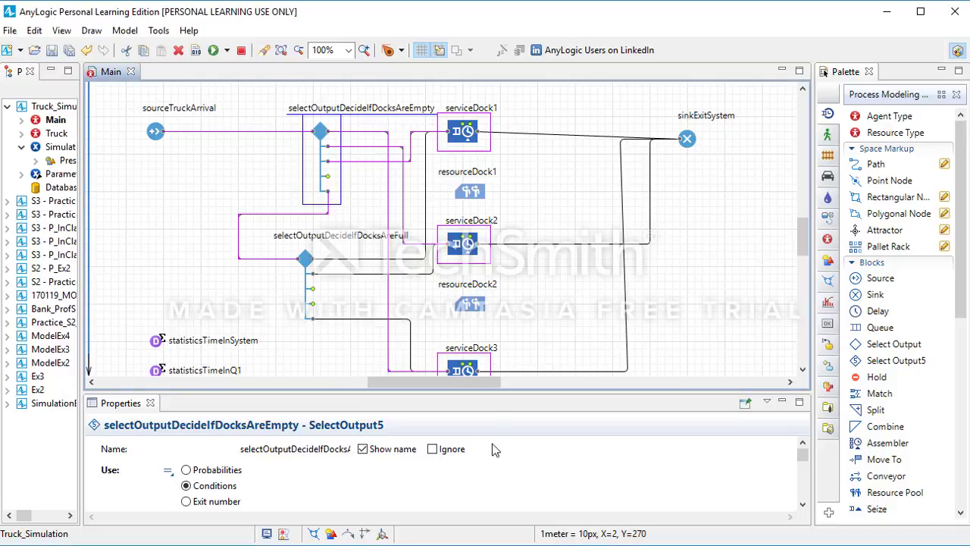
left_click_drag(449, 394, 464, 211)
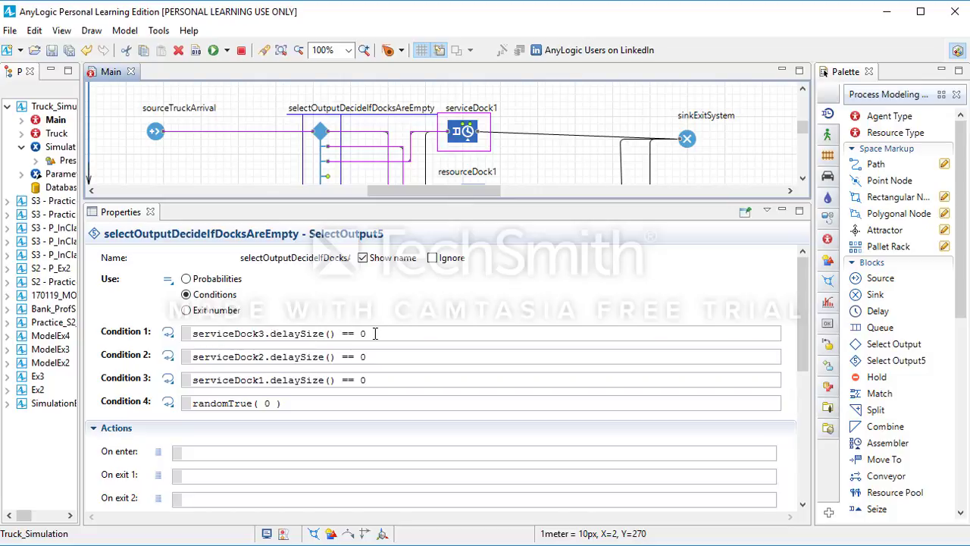
left_click(263, 356)
key("BackSpace")
type("2")
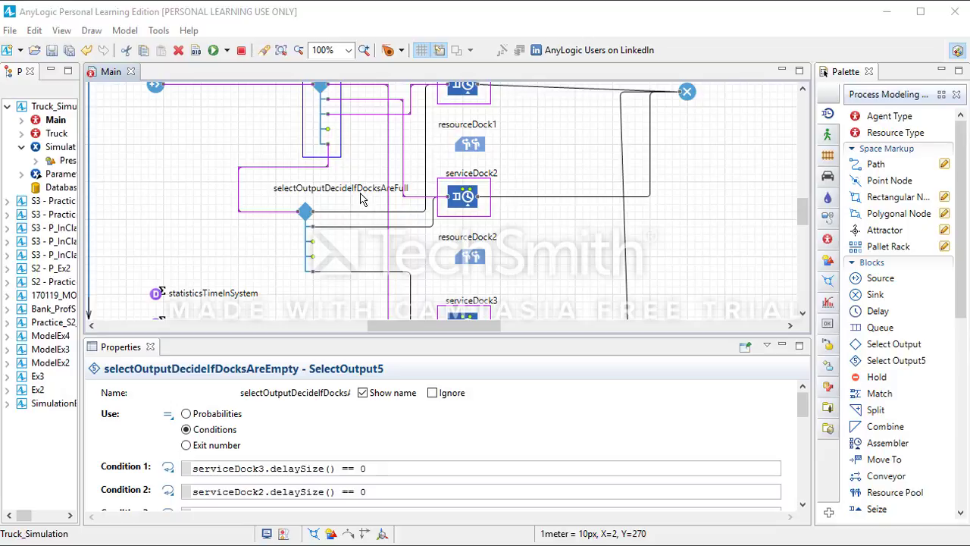
Step: Read selectOutputDecideIfDocksAreFull's queue-size routing conditions in an enlarged Properties panel, then restore the layout
left_click(303, 213)
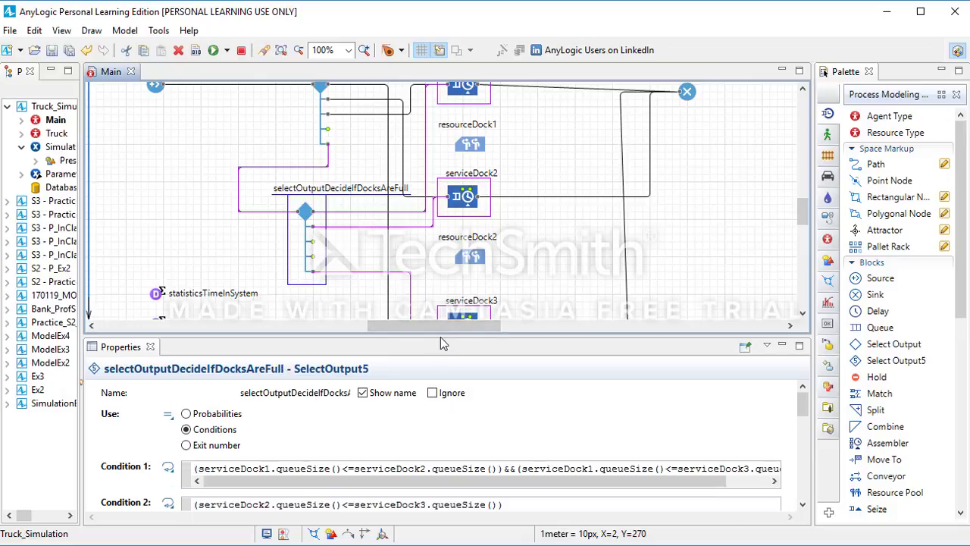
left_click_drag(443, 338, 432, 201)
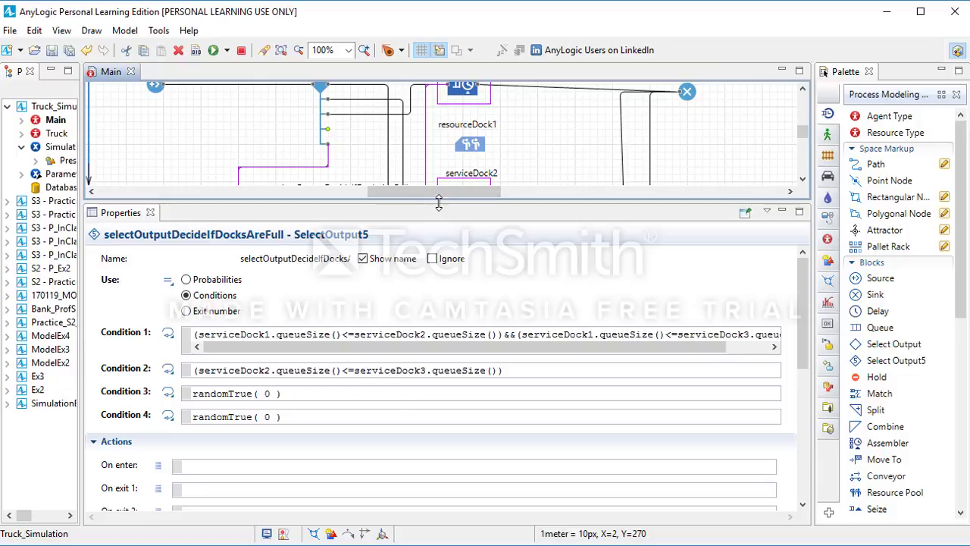
left_click_drag(442, 201, 451, 334)
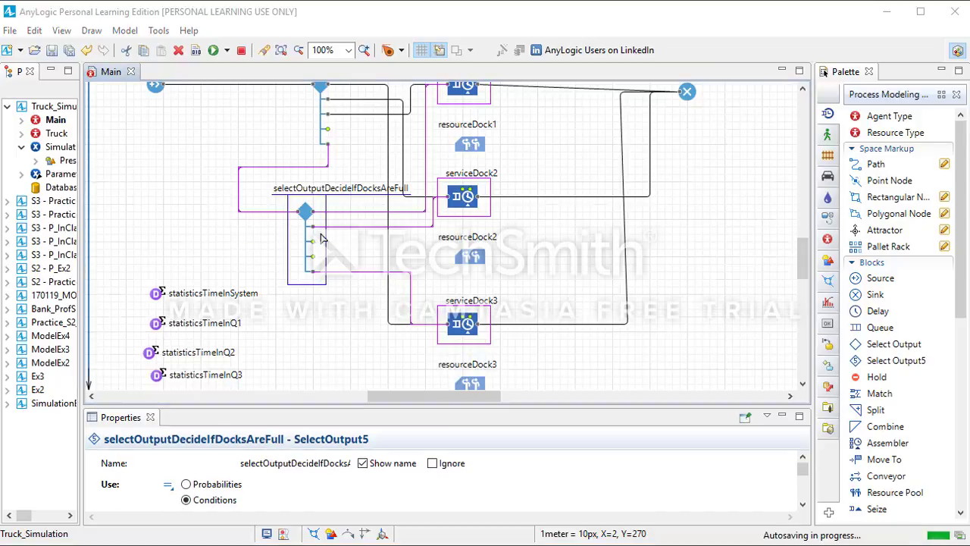
scroll(321, 239, "up", 1)
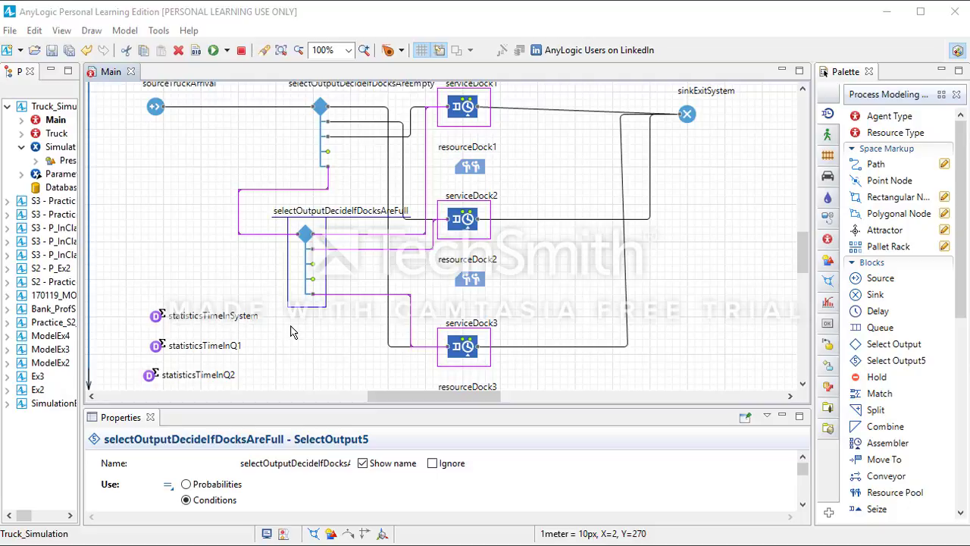
scroll(261, 342, "down", 1)
scroll(282, 339, "down", 1)
scroll(349, 336, "up", 3)
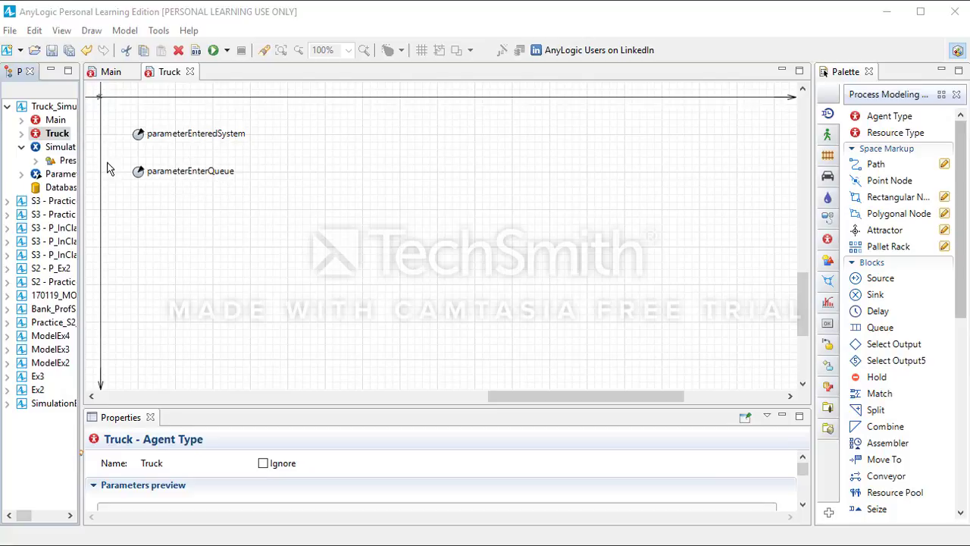
Step: Return from the Truck agent's parameters to the Main process diagram
double_click(55, 120)
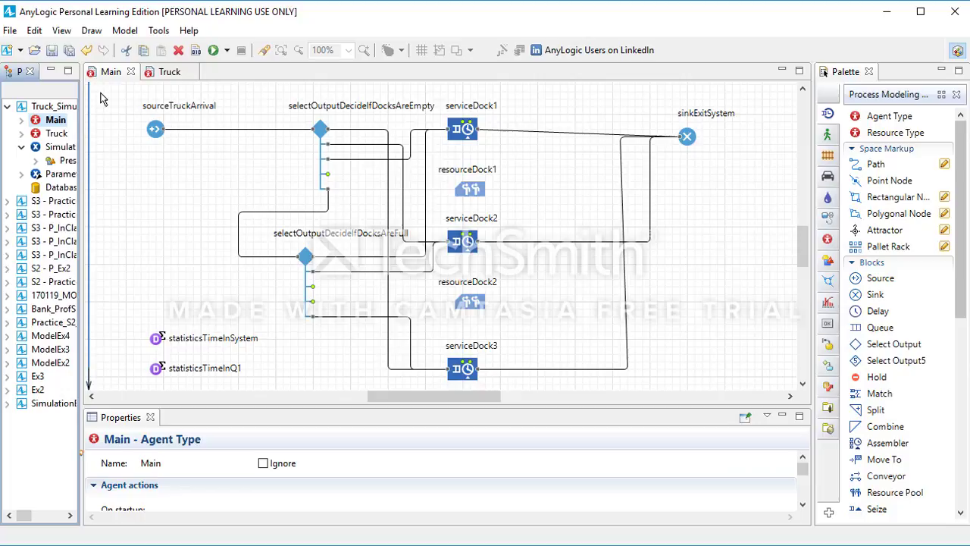
Step: Select sourceTruckArrival and inspect its On exit code agent.parameterEnteredSystem = time()
left_click(156, 132)
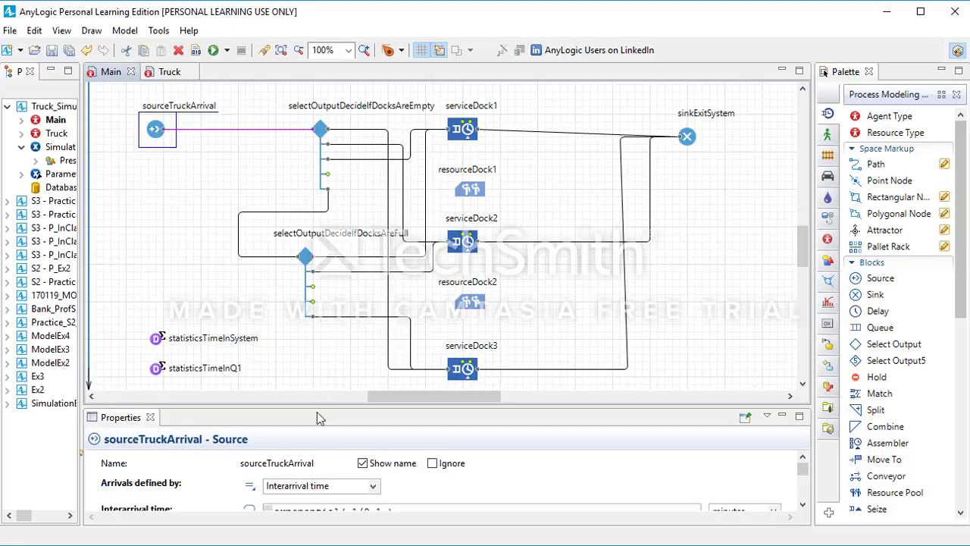
scroll(327, 462, "down", 1)
scroll(331, 482, "up", 1)
scroll(331, 482, "down", 3)
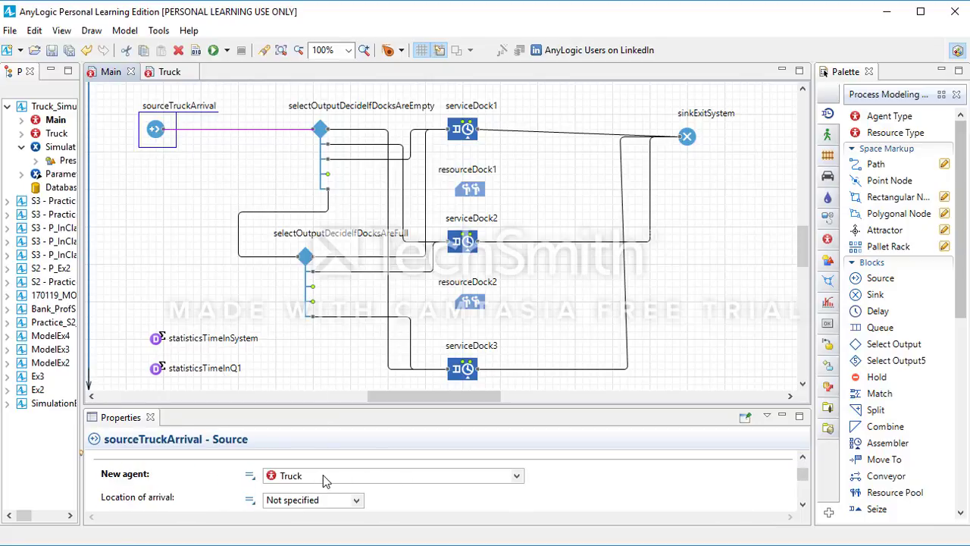
scroll(376, 482, "down", 1)
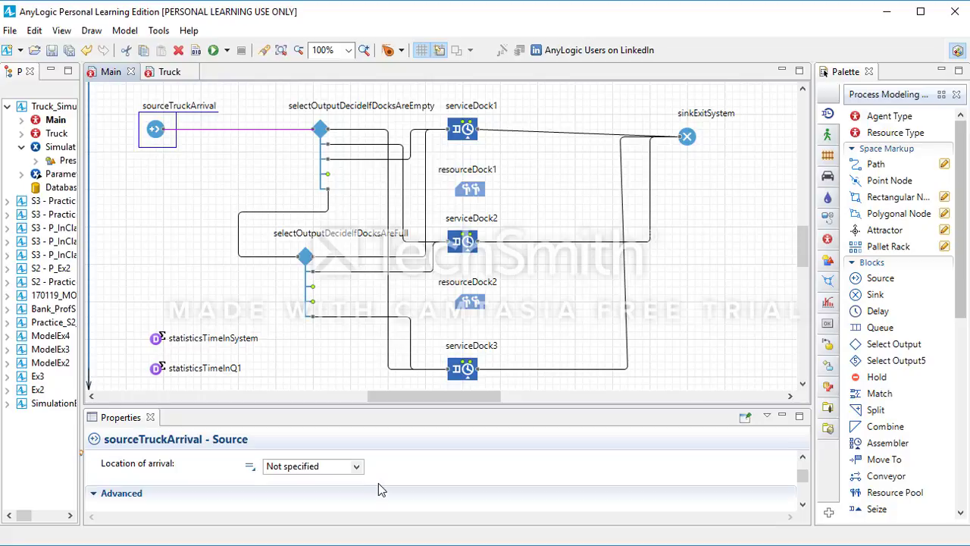
scroll(379, 481, "down", 2)
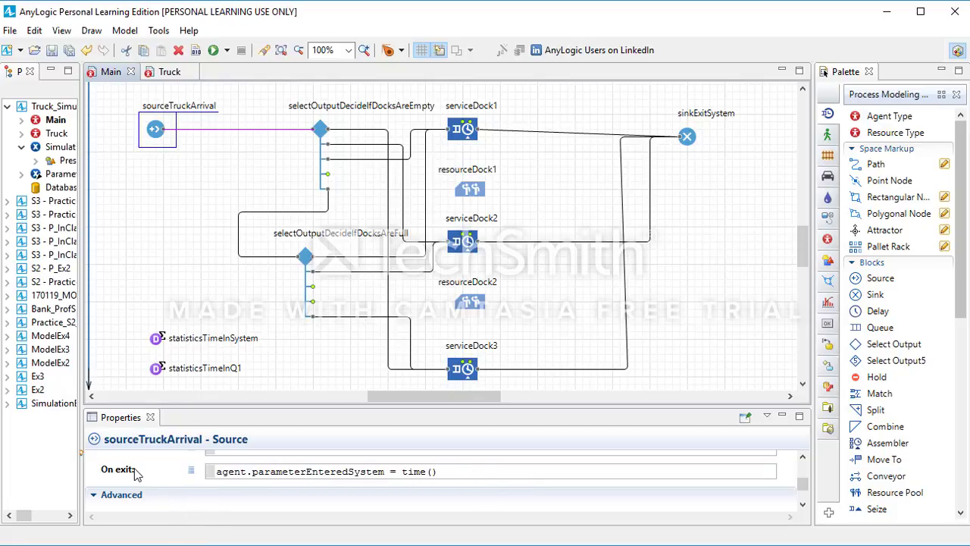
mouse_move(137, 470)
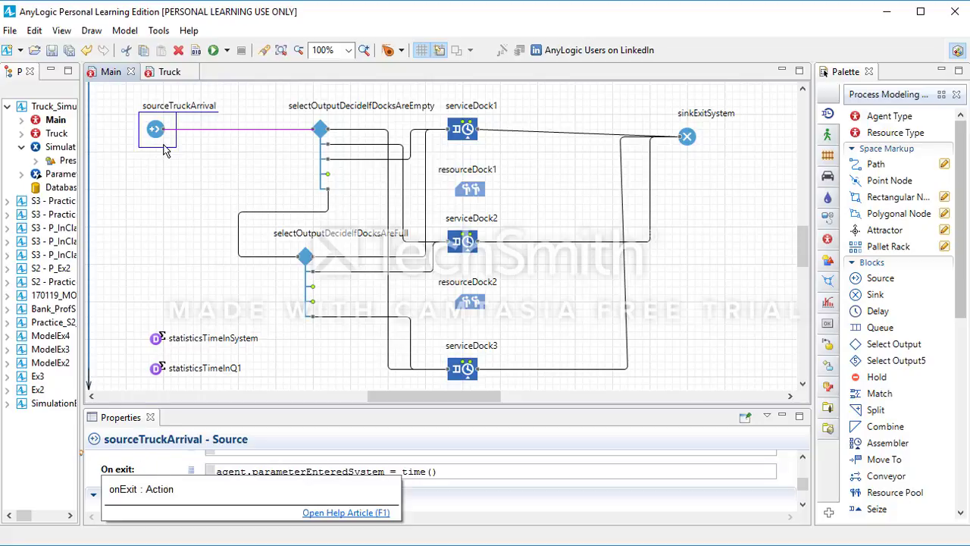
left_click(519, 470)
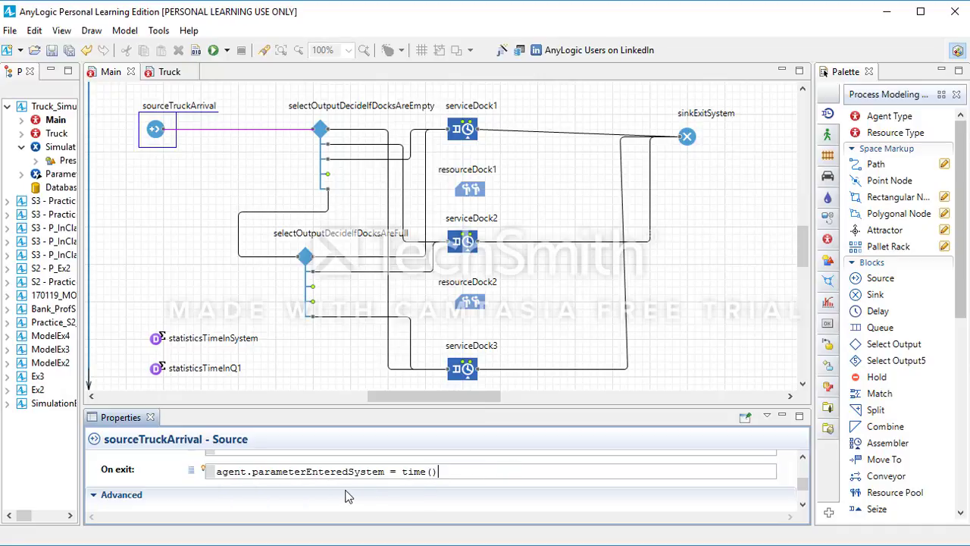
Step: Check sourceTruckArrival's Interarrival time expression exponential( 1/9.1 )
scroll(279, 492, "up", 10)
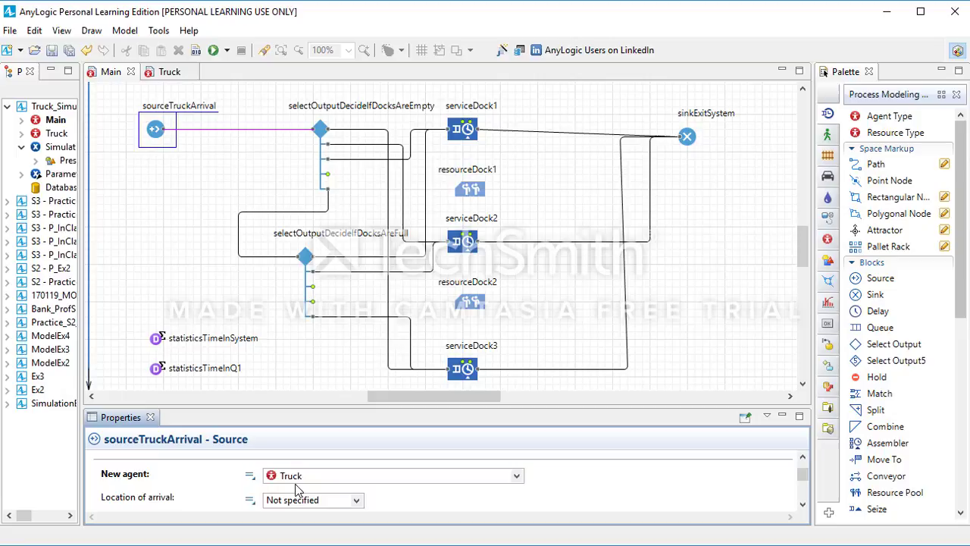
scroll(298, 490, "up", 3)
scroll(306, 489, "down", 1)
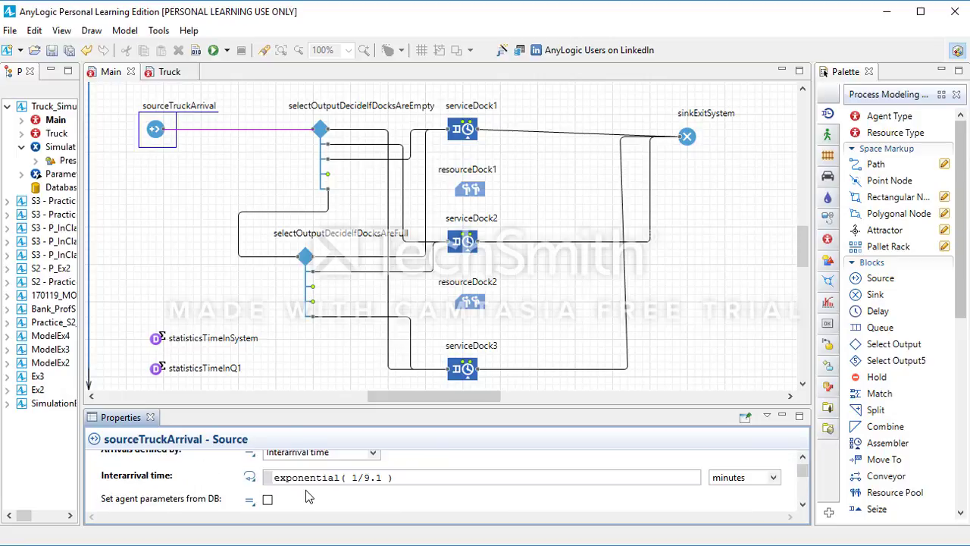
mouse_move(124, 482)
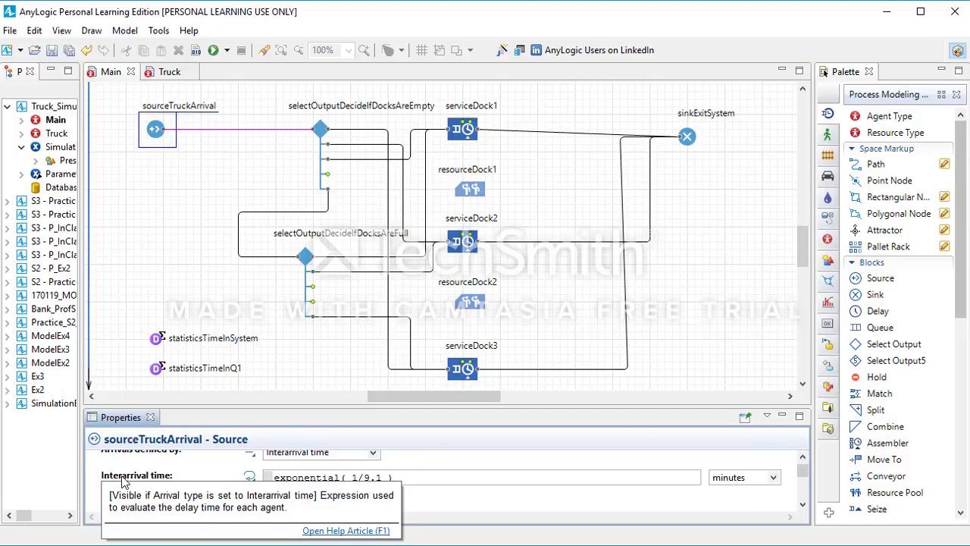
left_click(415, 475)
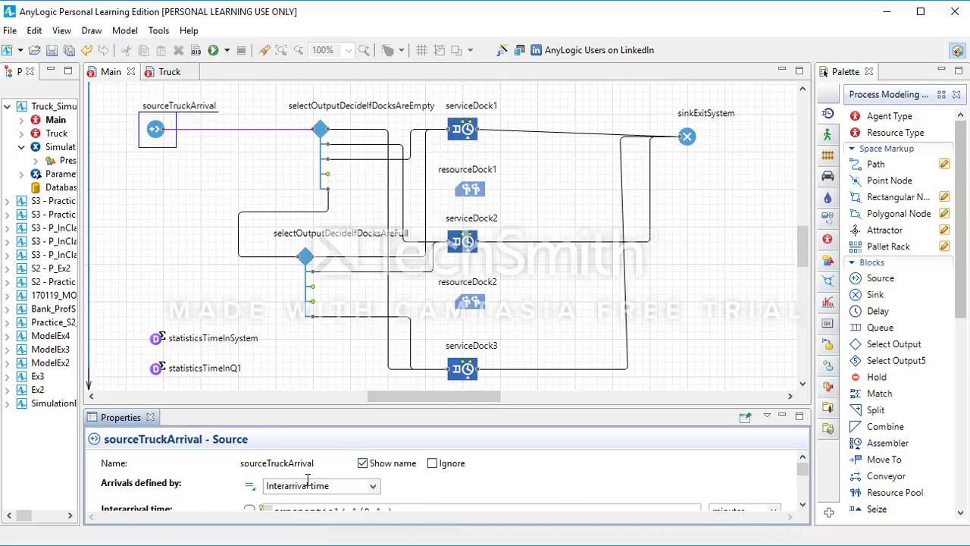
left_click(331, 504)
left_click(469, 130)
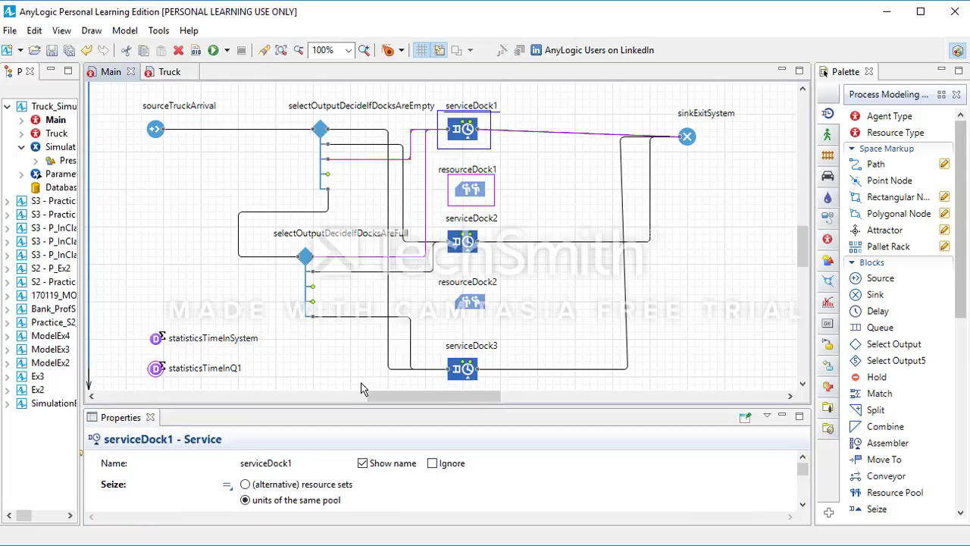
scroll(315, 489, "down", 3)
scroll(315, 489, "down", 6)
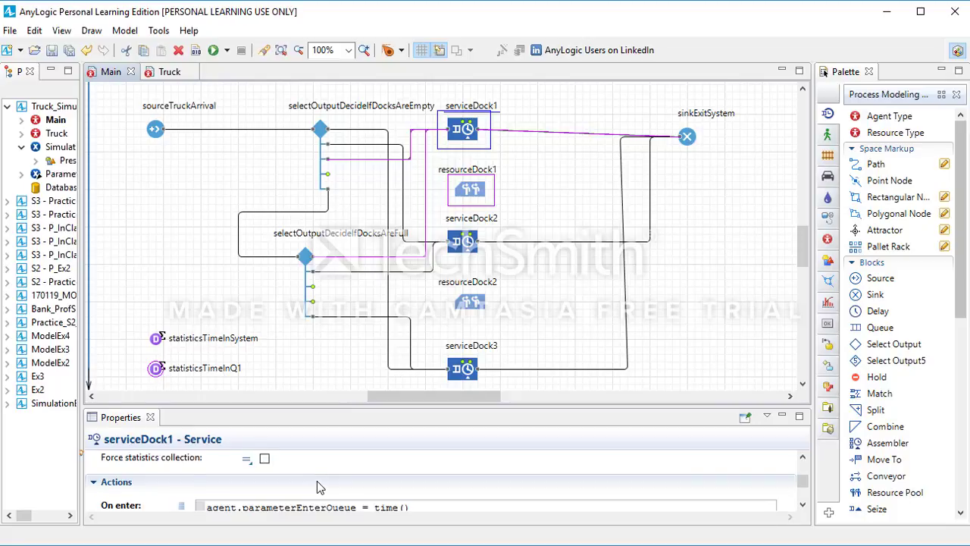
scroll(316, 482, "down", 2)
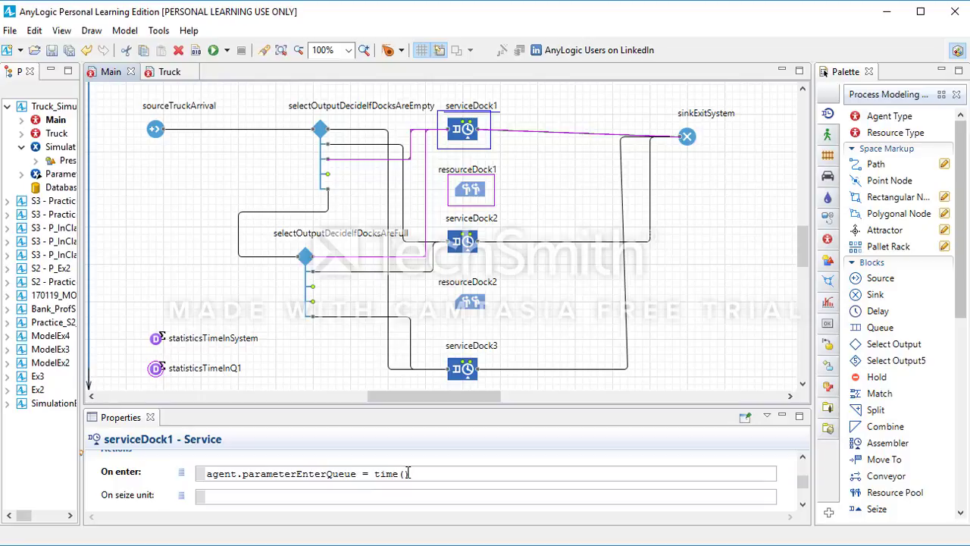
scroll(356, 489, "up", 1)
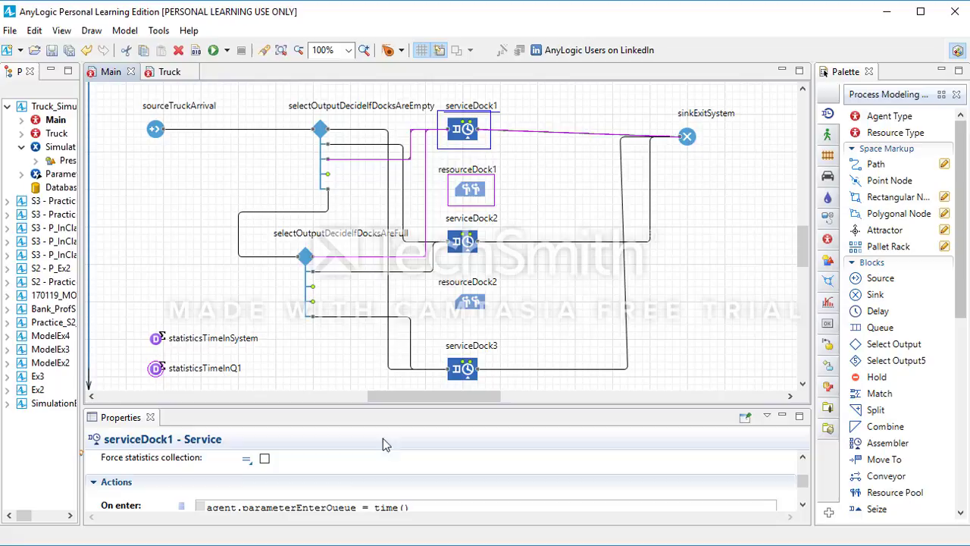
scroll(288, 512, "up", 3)
scroll(288, 508, "up", 6)
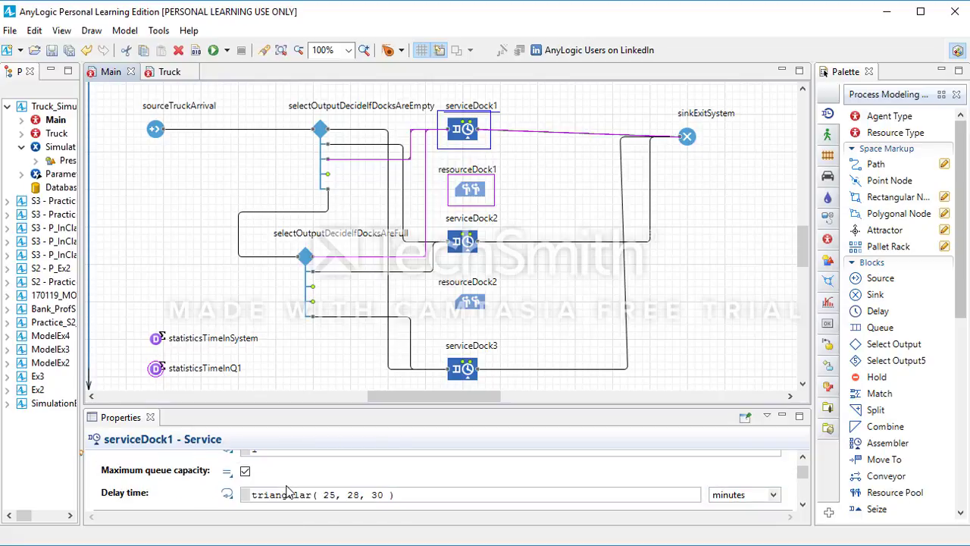
scroll(334, 489, "up", 5)
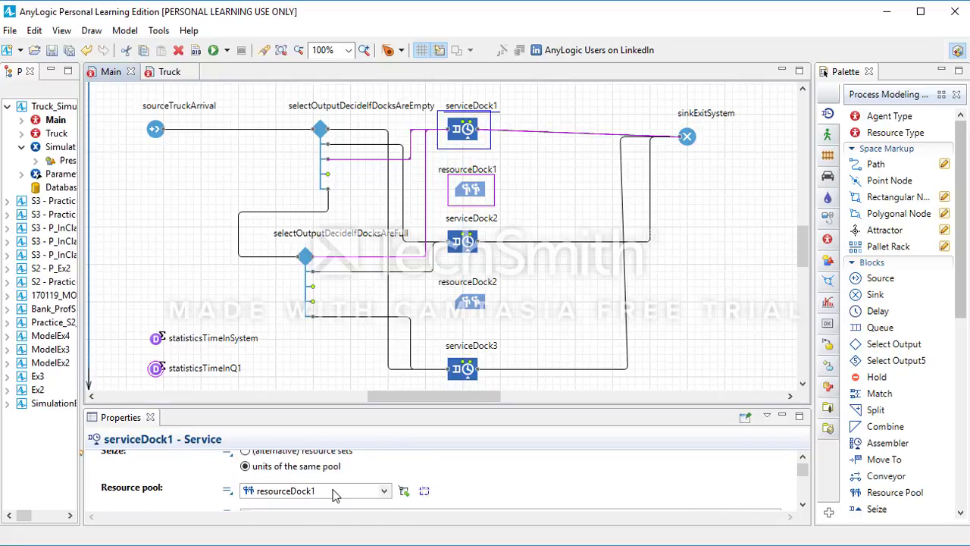
scroll(333, 489, "down", 1)
scroll(275, 489, "up", 1)
scroll(274, 490, "down", 5)
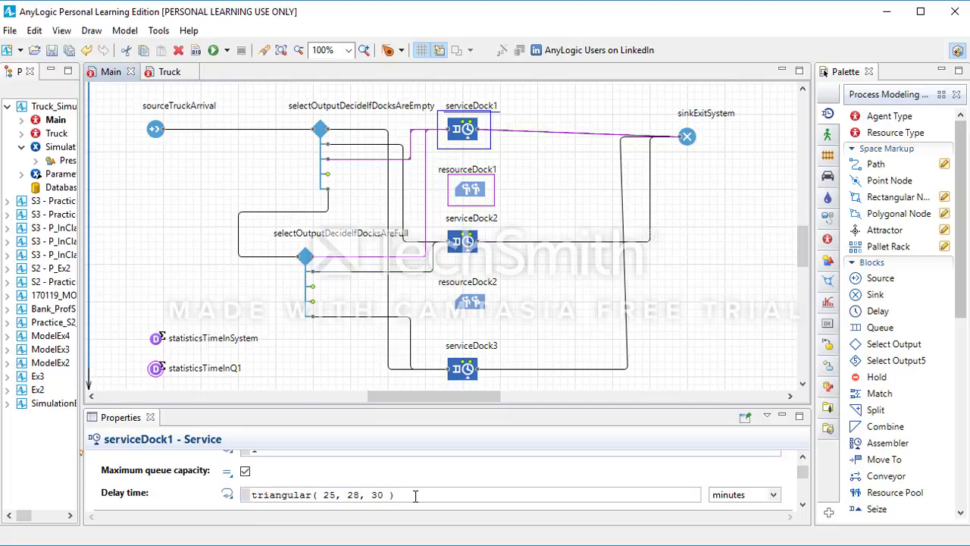
left_click(274, 302)
scroll(275, 302, "down", 3)
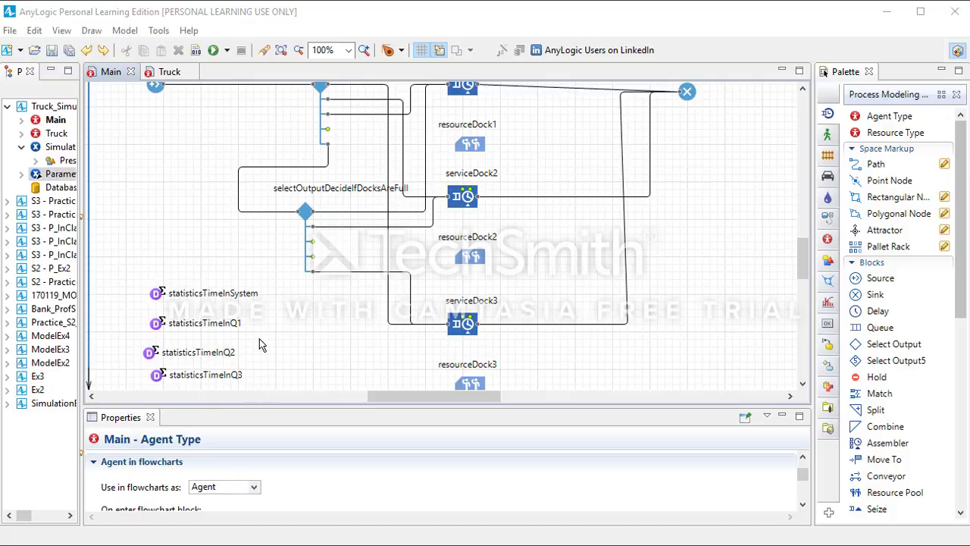
scroll(269, 338, "up", 1)
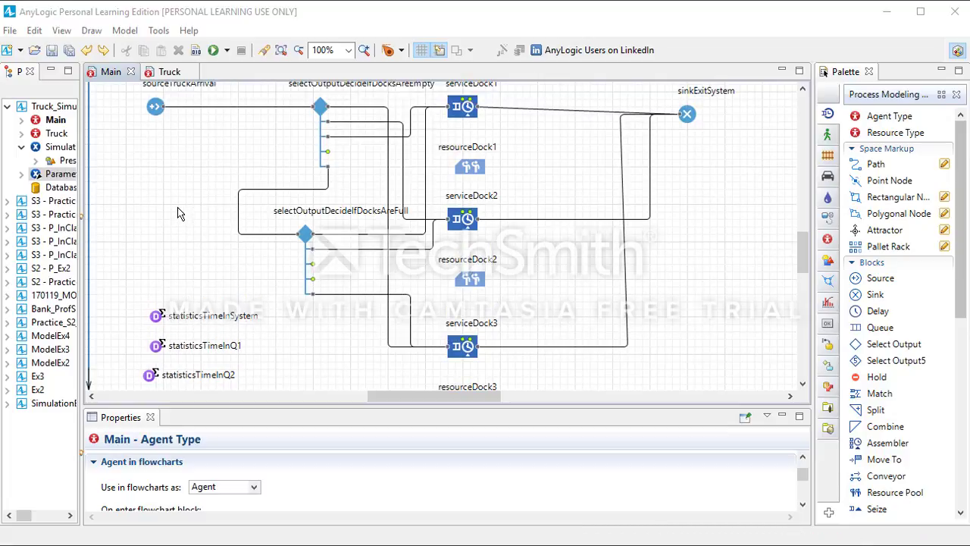
scroll(184, 228, "up", 2)
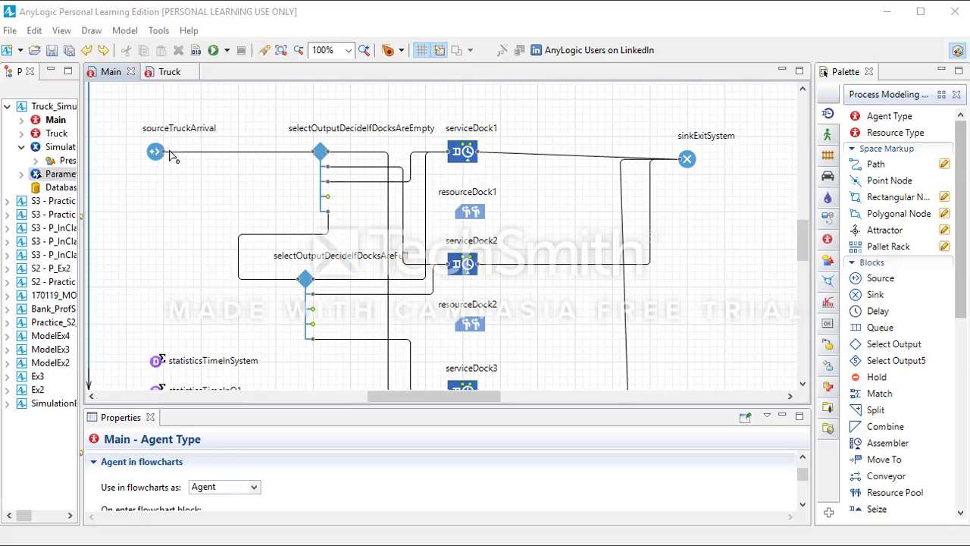
left_click(690, 159)
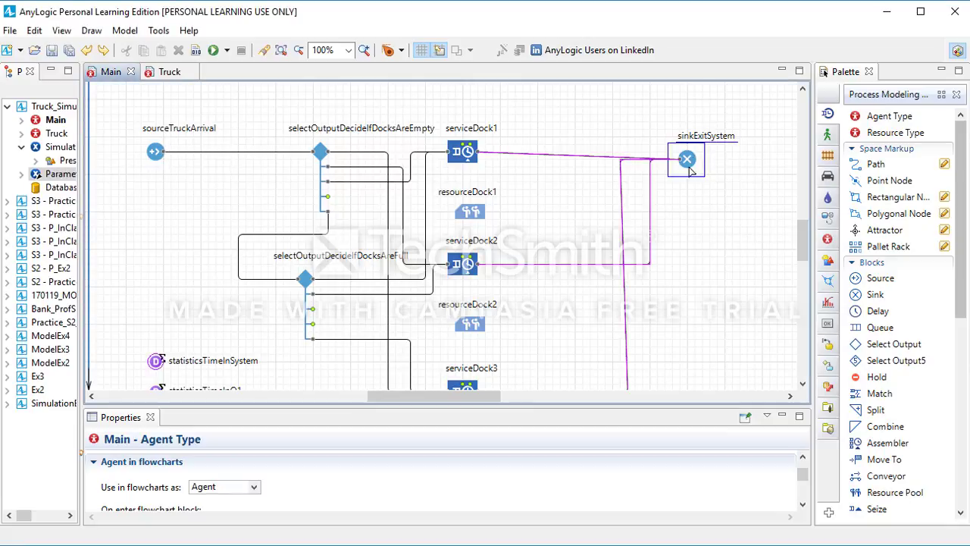
scroll(326, 466, "up", 6)
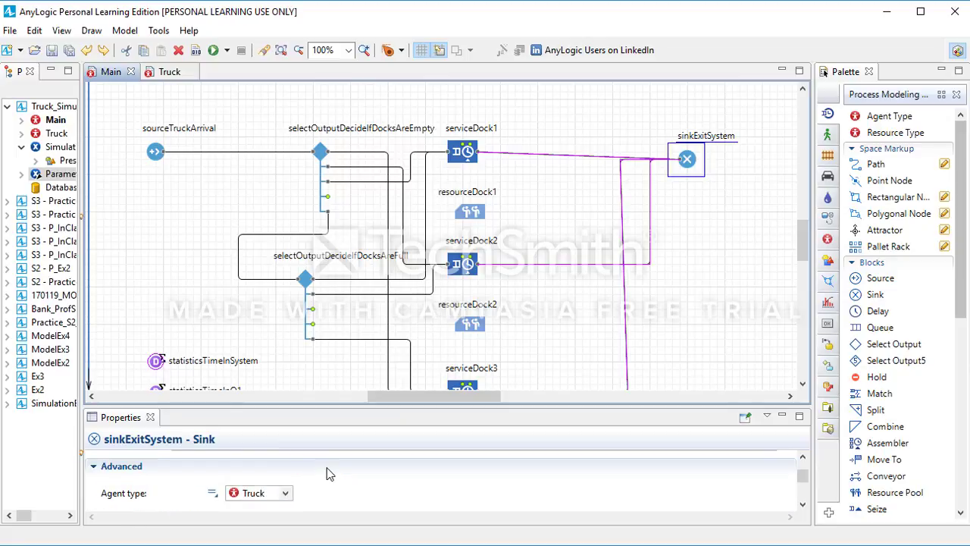
scroll(325, 469, "down", 1)
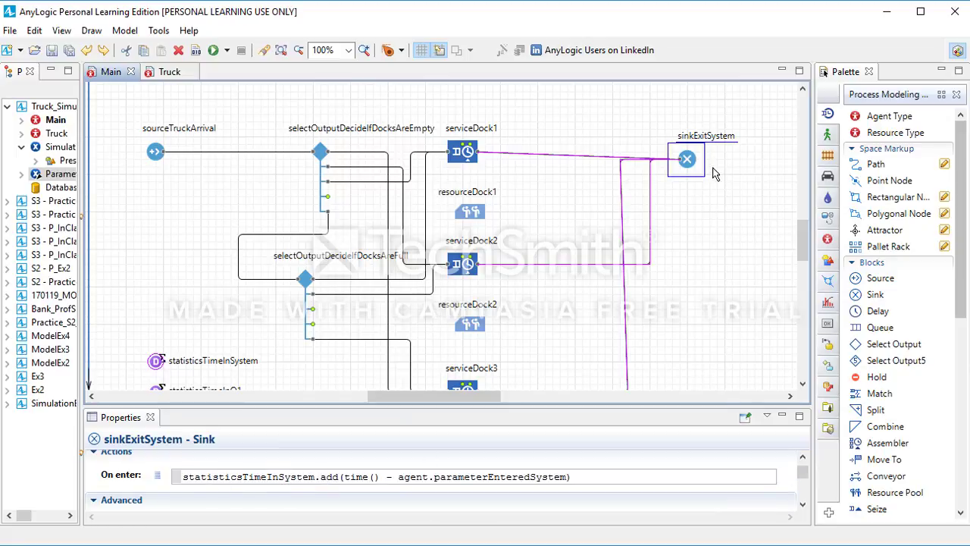
left_click_drag(382, 476, 349, 479)
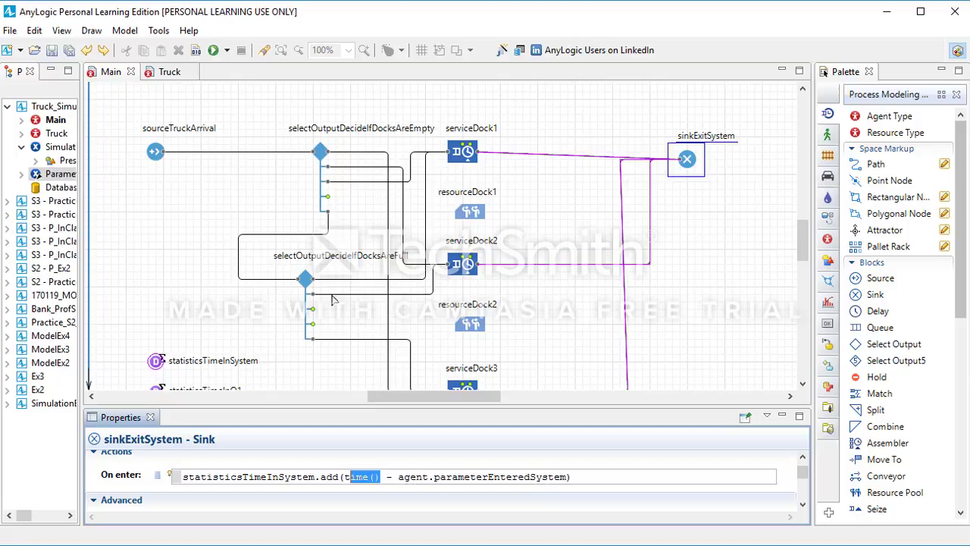
left_click(155, 152)
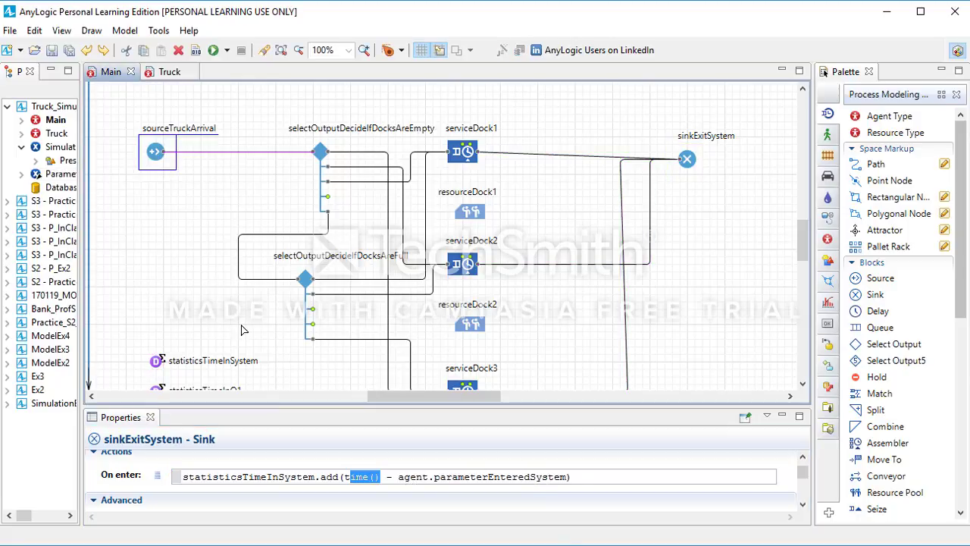
scroll(313, 352, "down", 1)
scroll(324, 453, "up", 1)
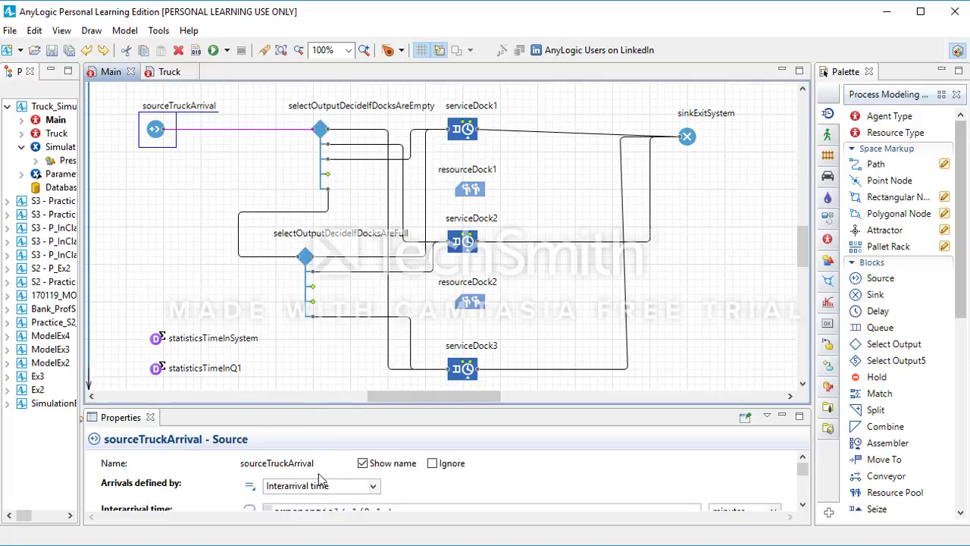
scroll(322, 479, "down", 10)
scroll(321, 485, "down", 3)
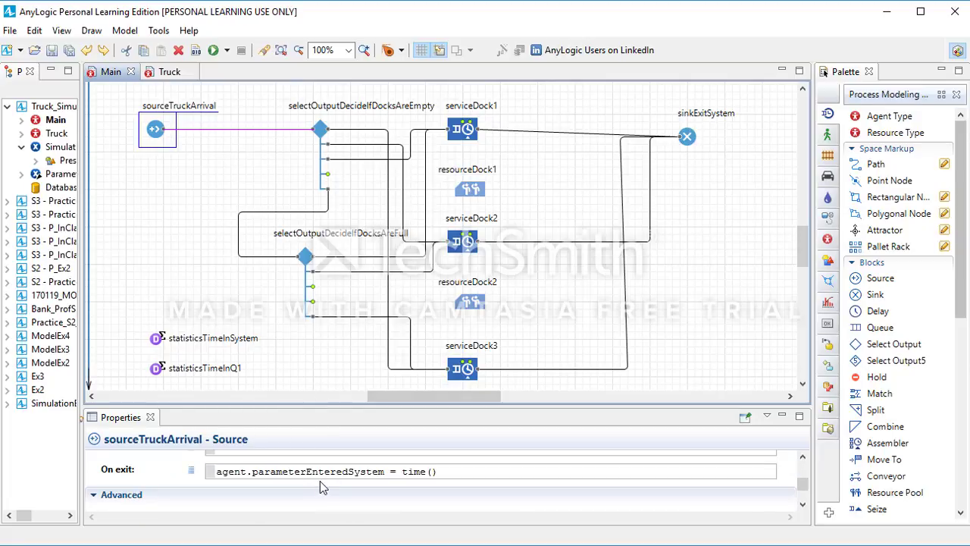
scroll(364, 475, "up", 10)
scroll(238, 329, "down", 4)
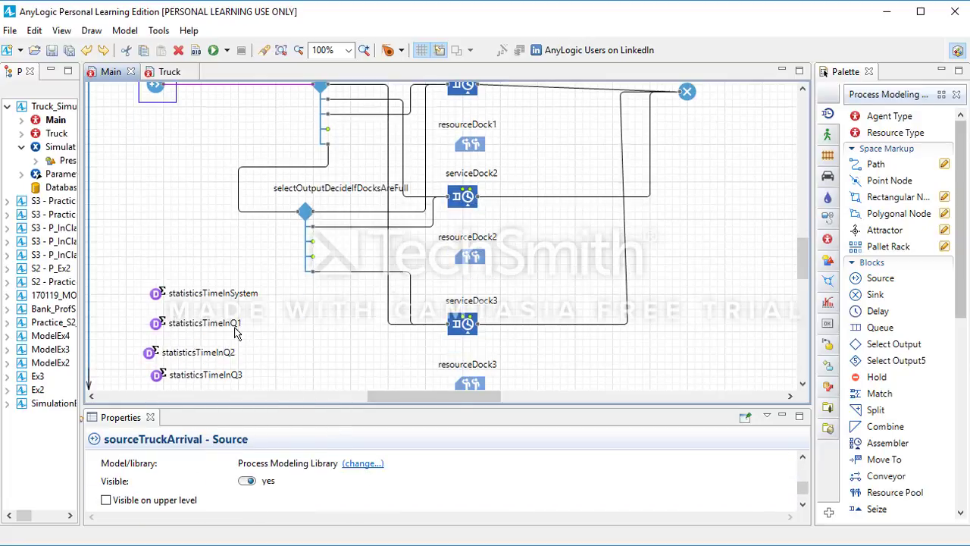
scroll(271, 325, "up", 4)
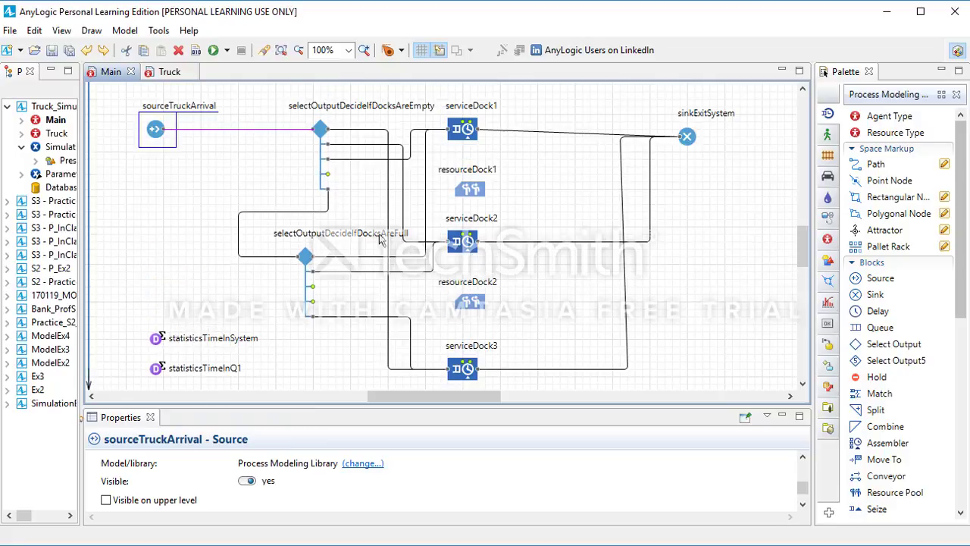
left_click(464, 130)
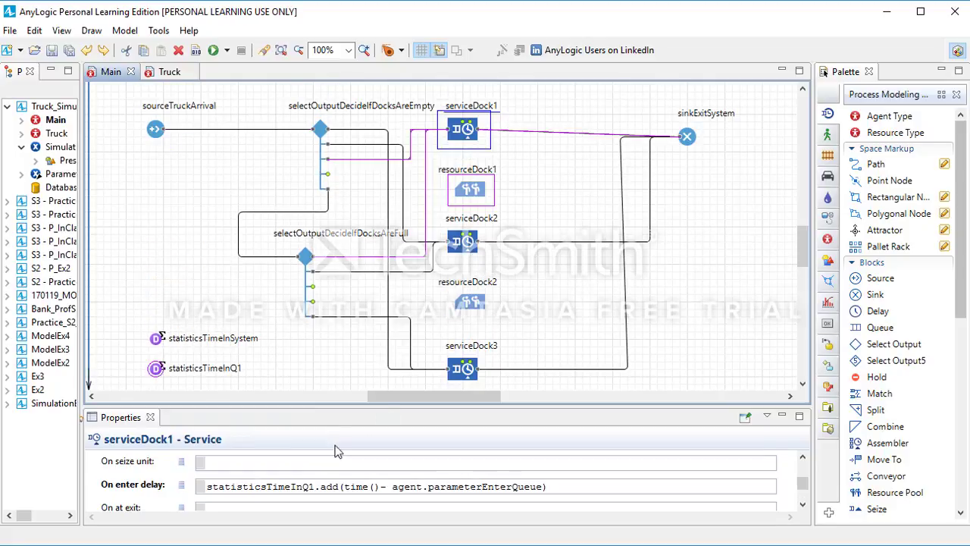
scroll(337, 487, "down", 6)
scroll(336, 486, "up", 5)
mouse_move(140, 489)
scroll(226, 491, "up", 1)
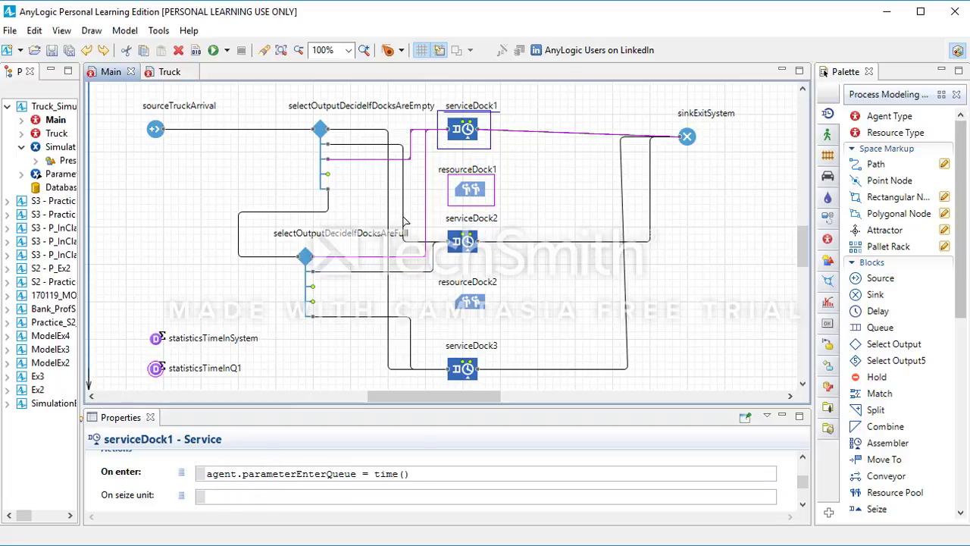
scroll(451, 479, "down", 1)
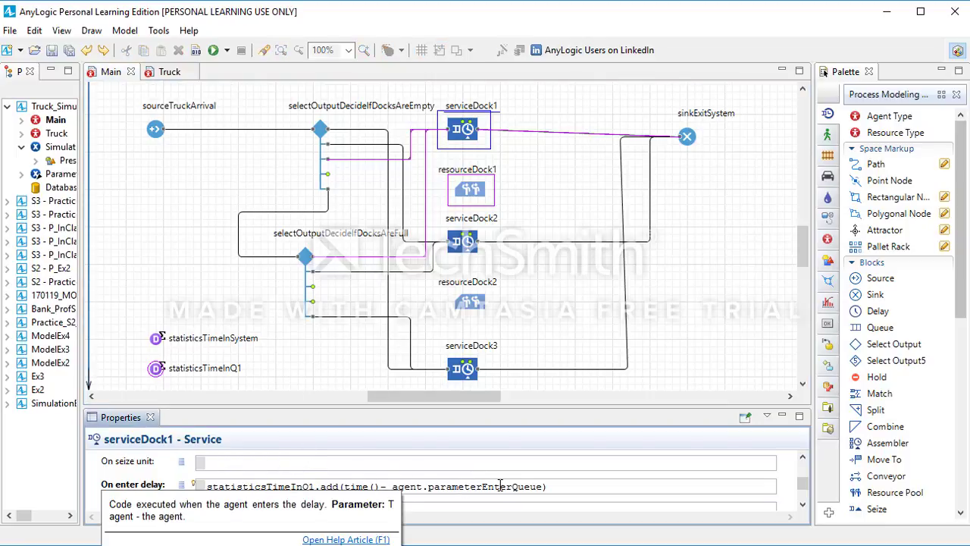
left_click(312, 486)
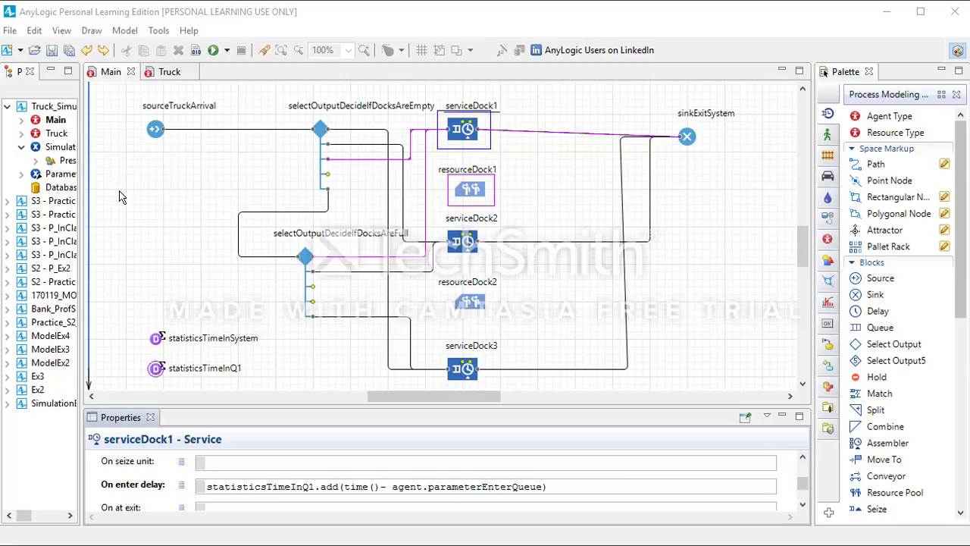
Step: Select the Simulation experiment to view its settings beside the Main truck-dock flowchart
left_click(60, 147)
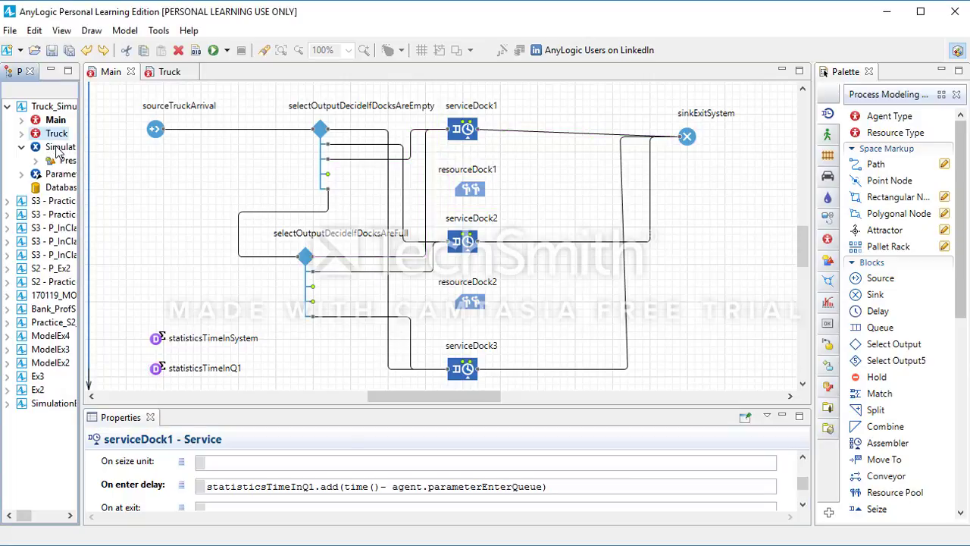
scroll(314, 486, "up", 1)
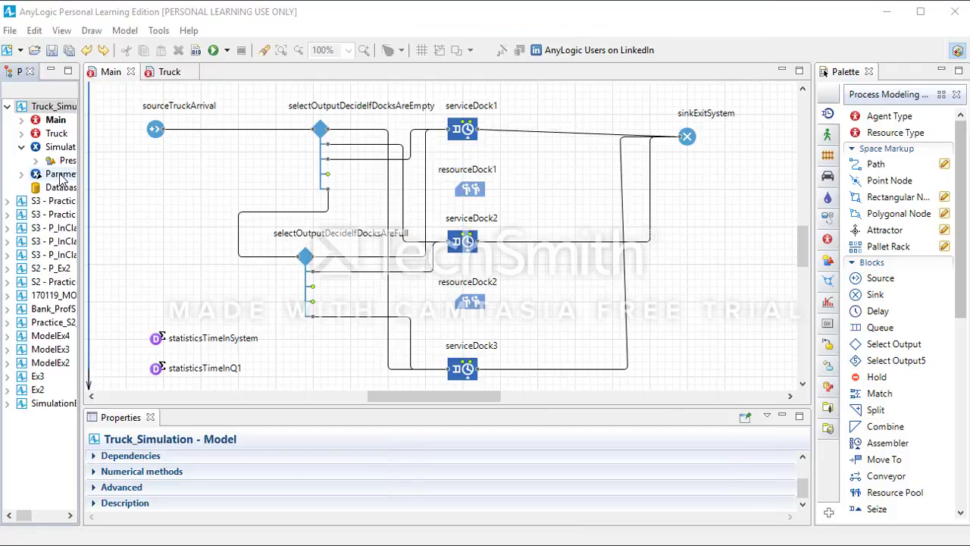
Step: Open the ParametersVariation experiment in an editor tab and show Truck_Simulation's properties
double_click(61, 174)
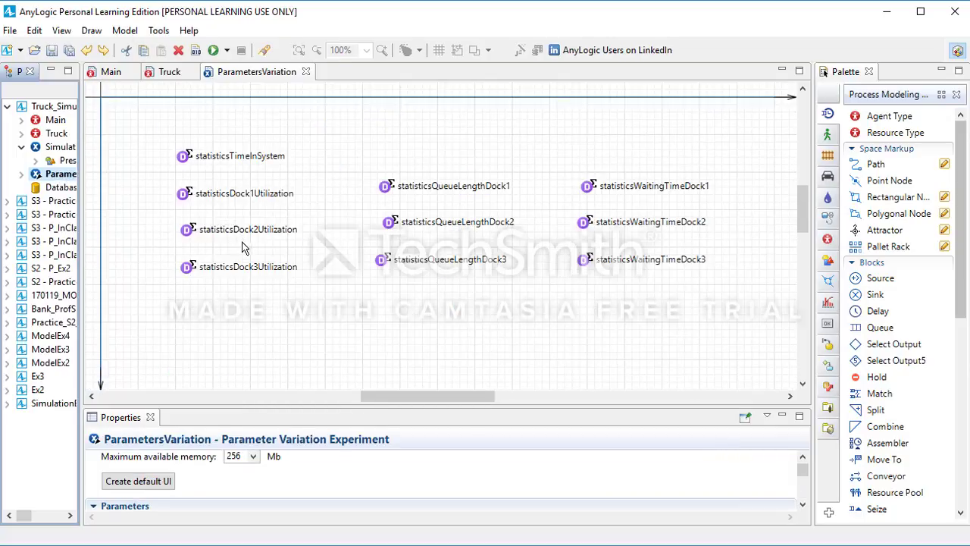
left_click(53, 106)
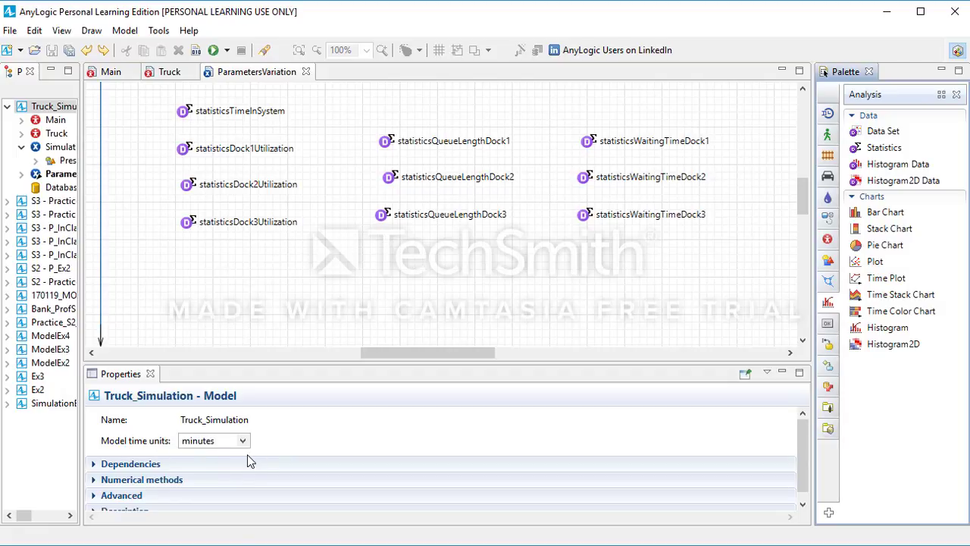
Step: Enable Use replications for ParametersVariation with a fixed 10 replications per iteration
scroll(251, 457, "down", 1)
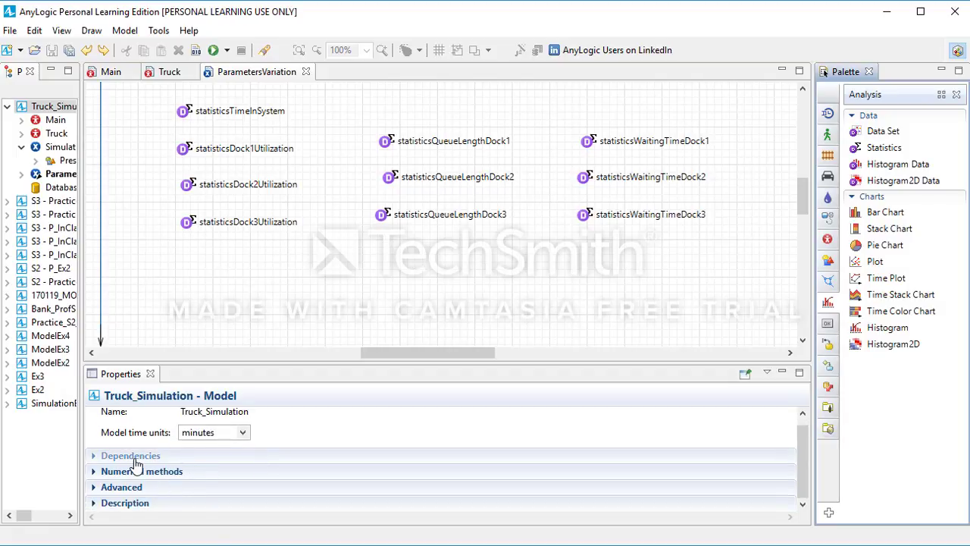
left_click(174, 337)
scroll(215, 463, "down", 1)
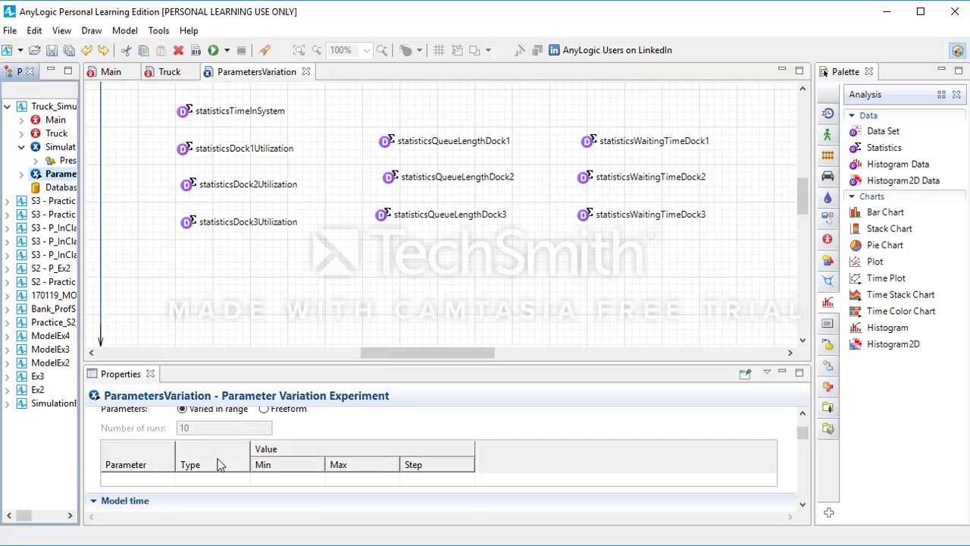
scroll(218, 461, "down", 3)
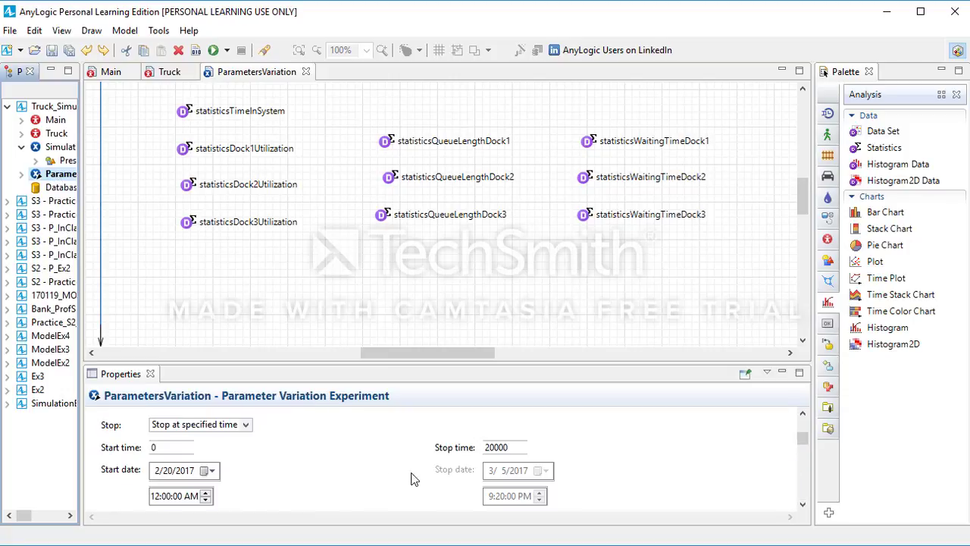
scroll(255, 460, "down", 4)
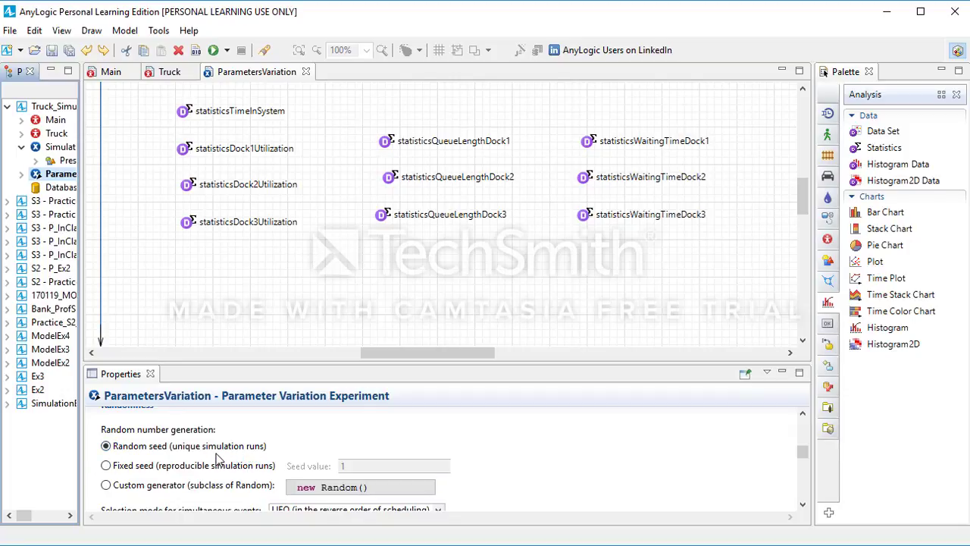
scroll(217, 458, "down", 3)
scroll(201, 455, "up", 3)
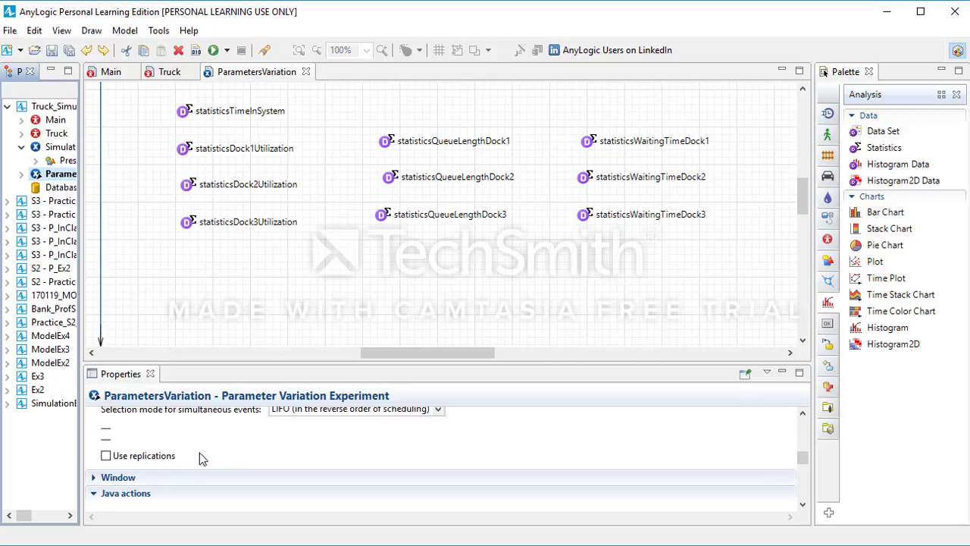
scroll(201, 457, "down", 3)
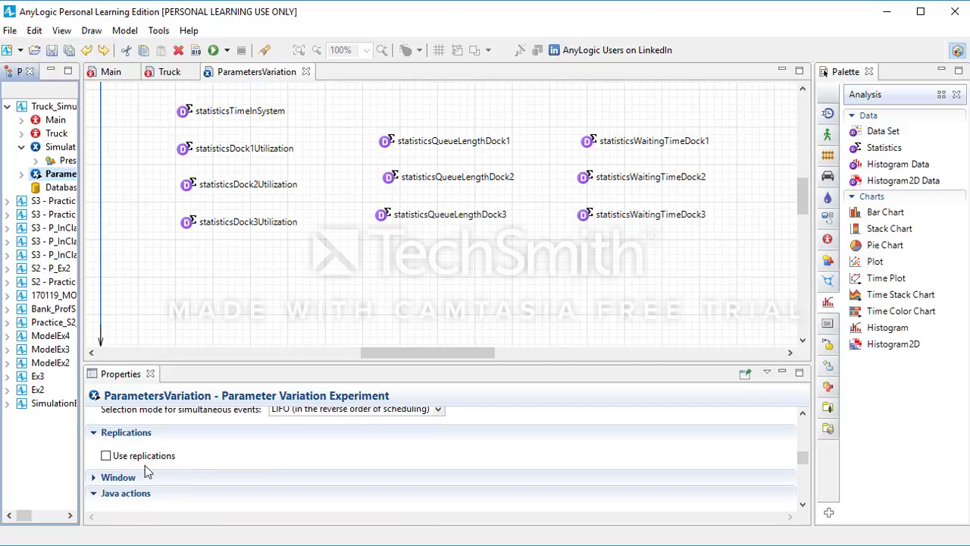
left_click(105, 456)
scroll(201, 474, "down", 5)
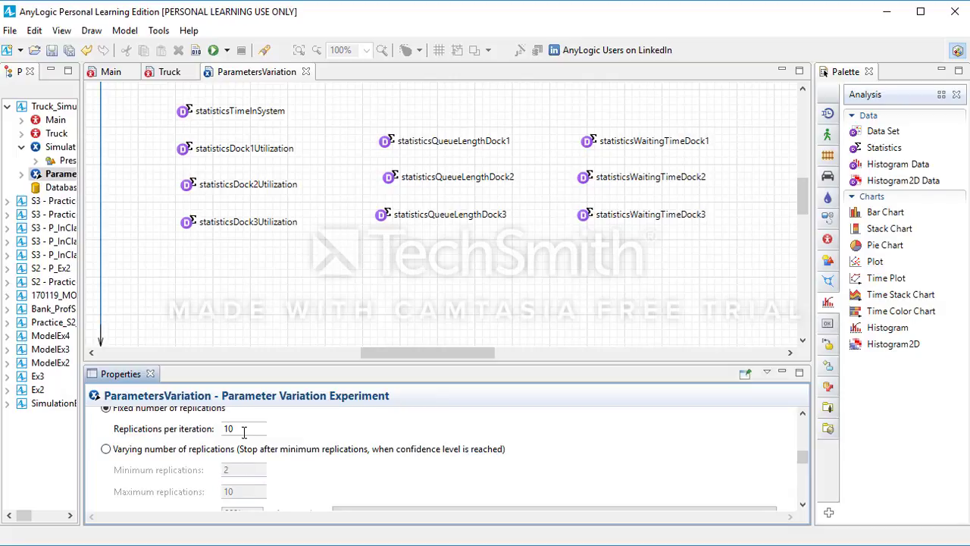
scroll(199, 474, "down", 4)
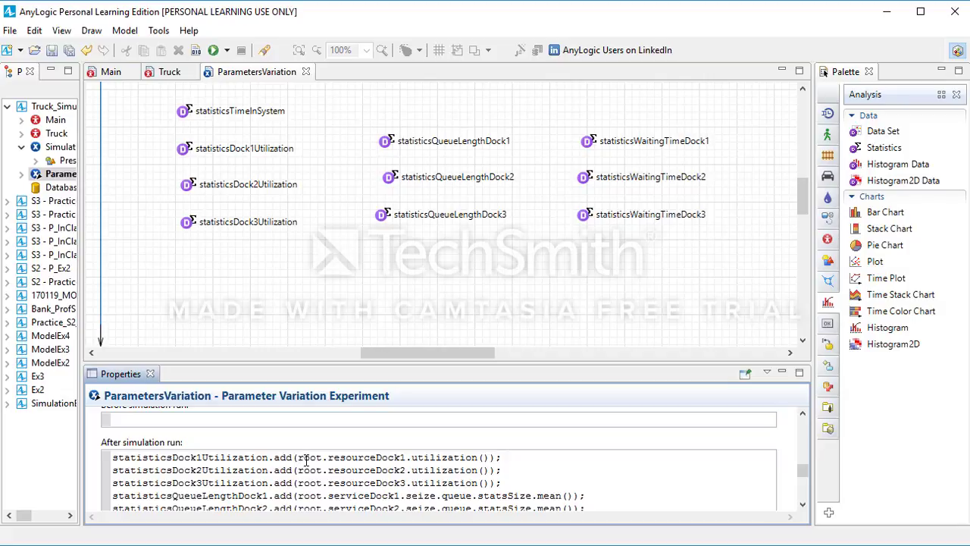
double_click(308, 458)
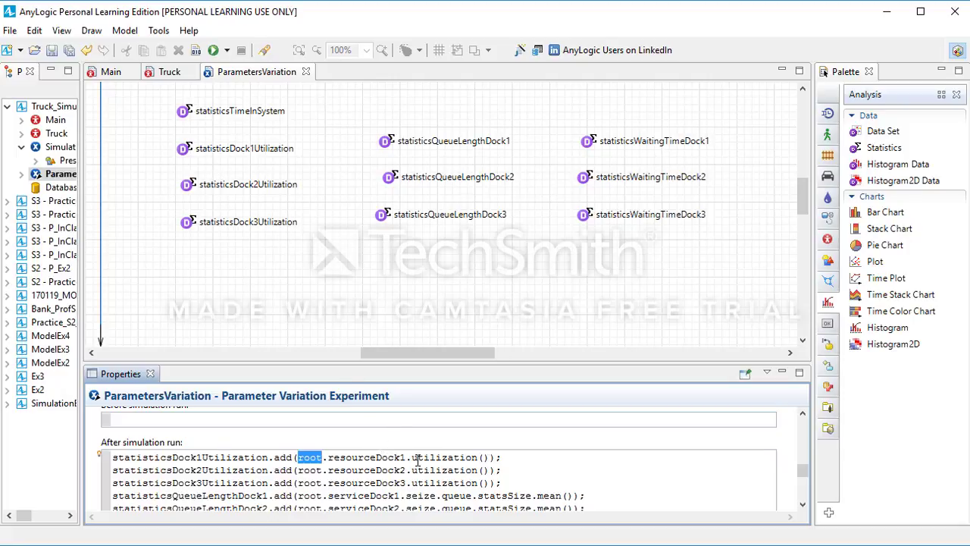
scroll(419, 460, "down", 1)
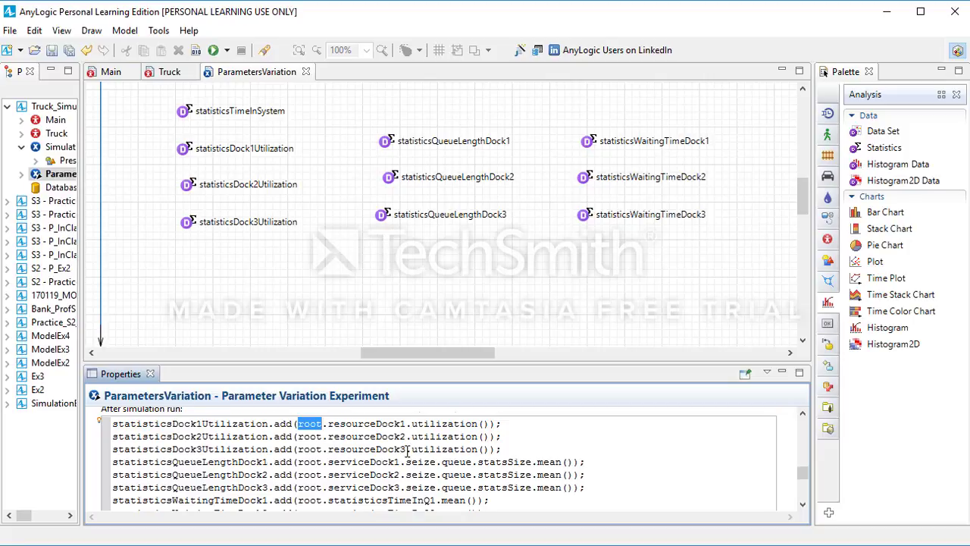
scroll(407, 454, "down", 1)
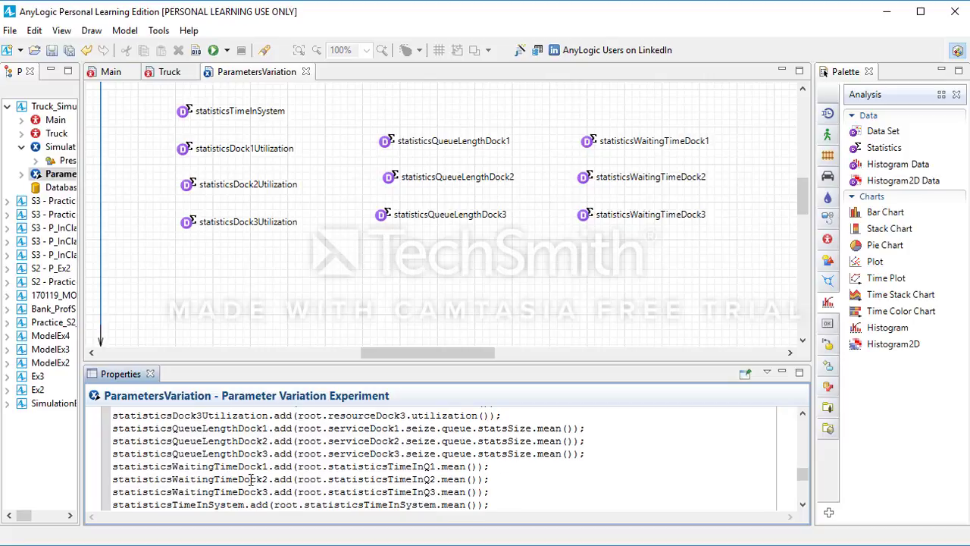
left_click(111, 71)
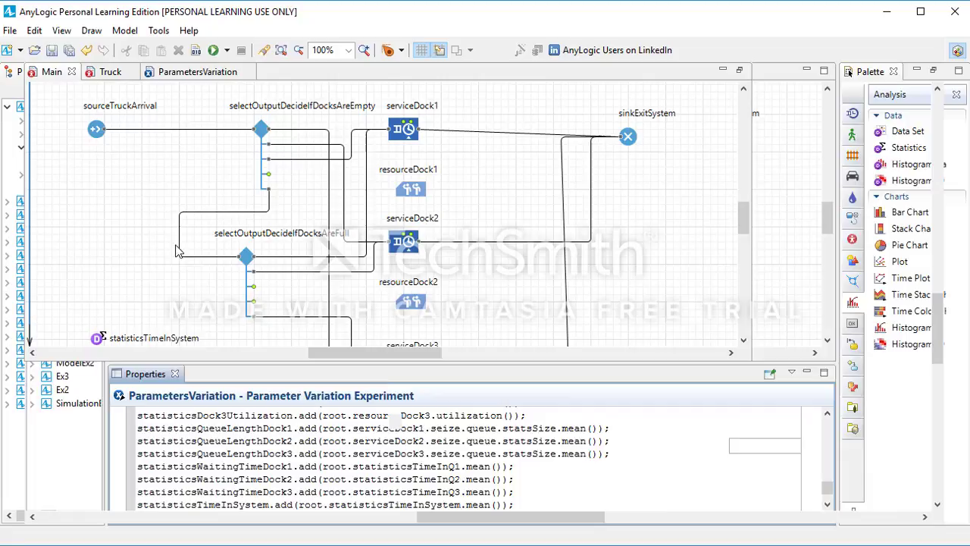
key("ctrl+m")
scroll(174, 311, "down", 2)
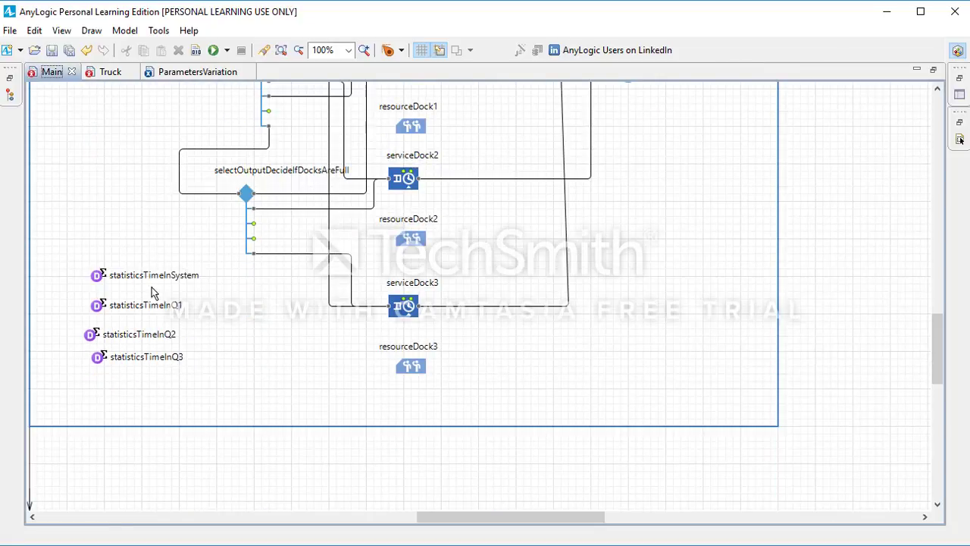
left_click(186, 73)
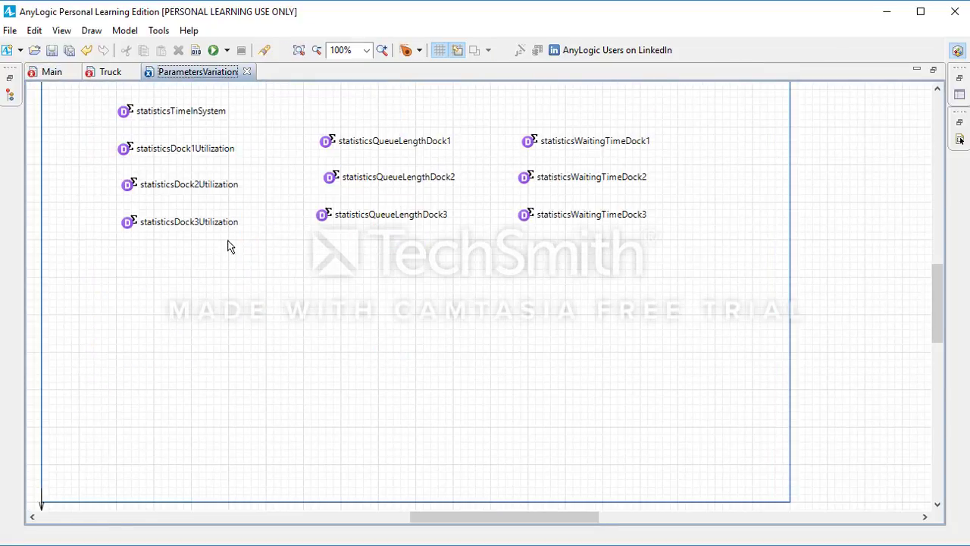
key("ctrl+m")
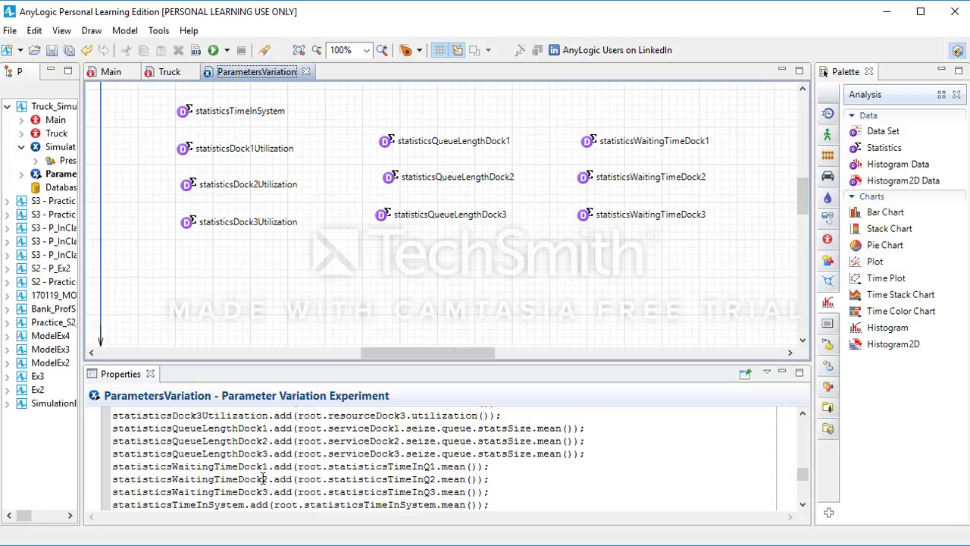
scroll(318, 477, "down", 2)
Step: Launch ParametersVariation from Truck_Simulation's Run menu and start its replication runs
right_click(53, 107)
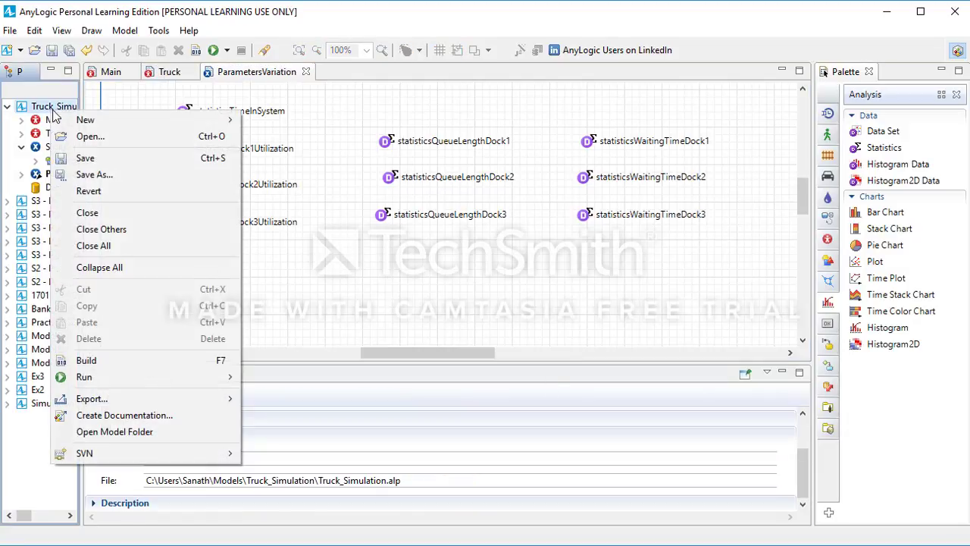
mouse_move(115, 379)
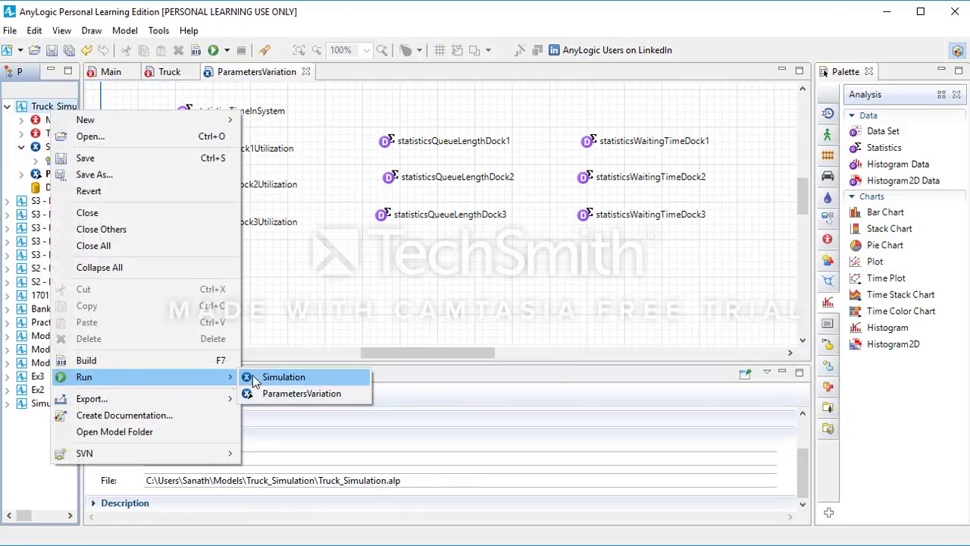
left_click(309, 398)
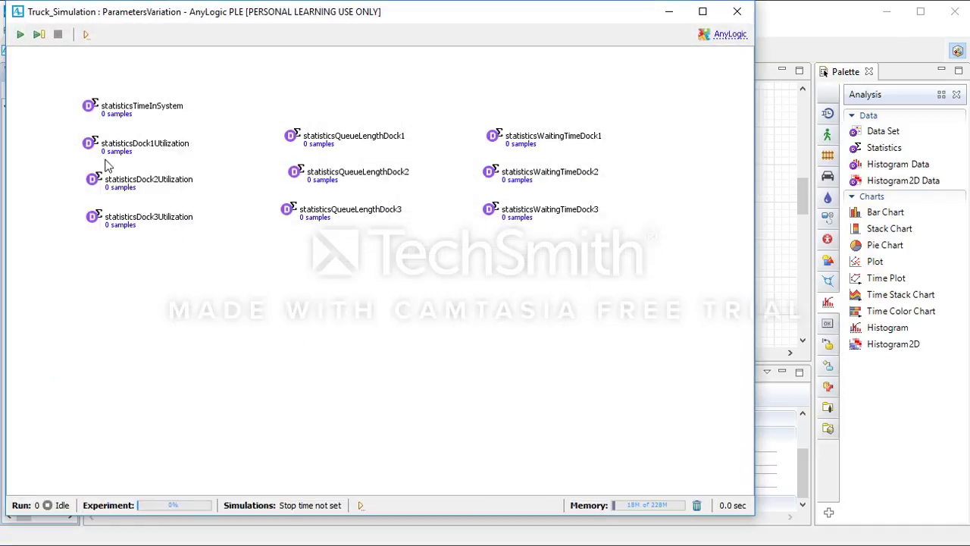
left_click(21, 35)
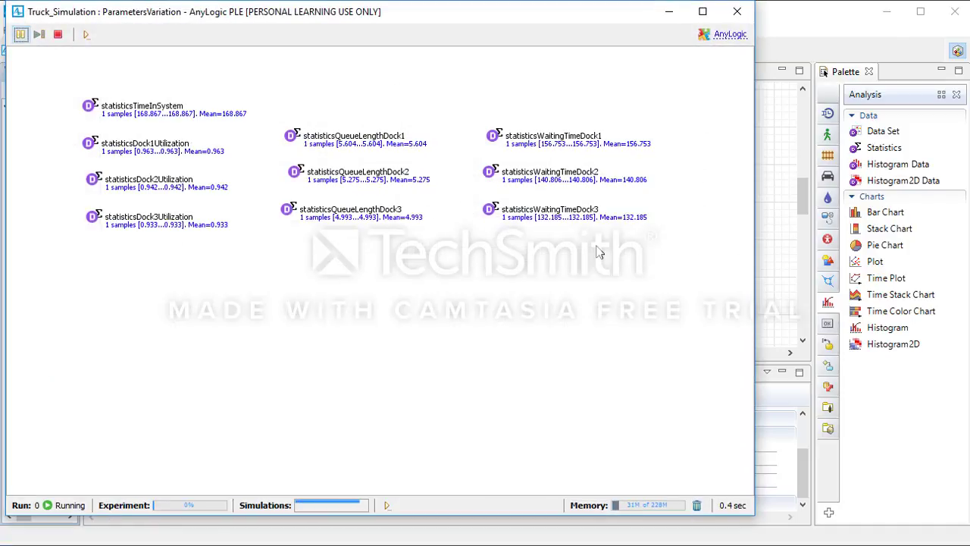